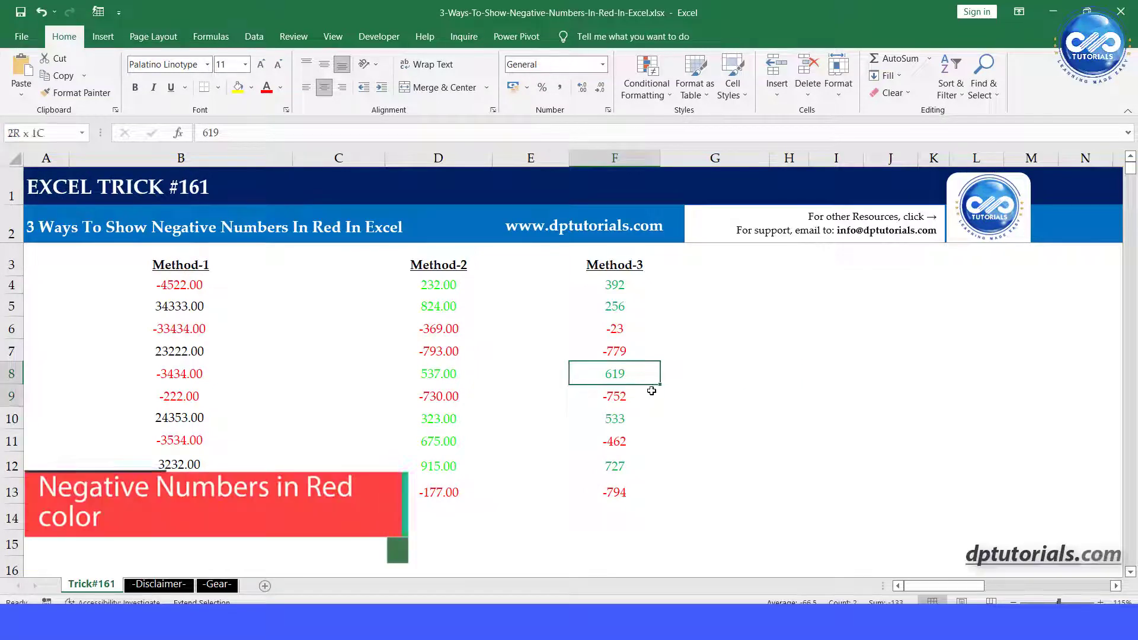
# Enter a negative test value in the Method-3 cell that held 619 and check its colour.
pyautogui.keyDown('shift'); pyautogui.click(652, 391); pyautogui.keyUp('shift')
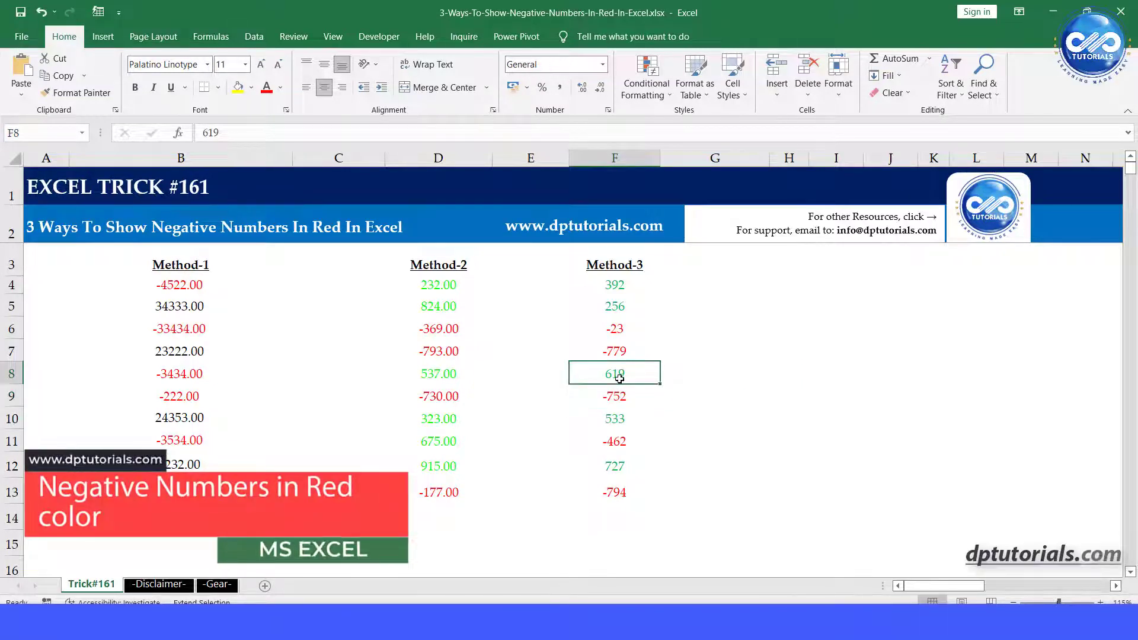
pyautogui.write('-255')
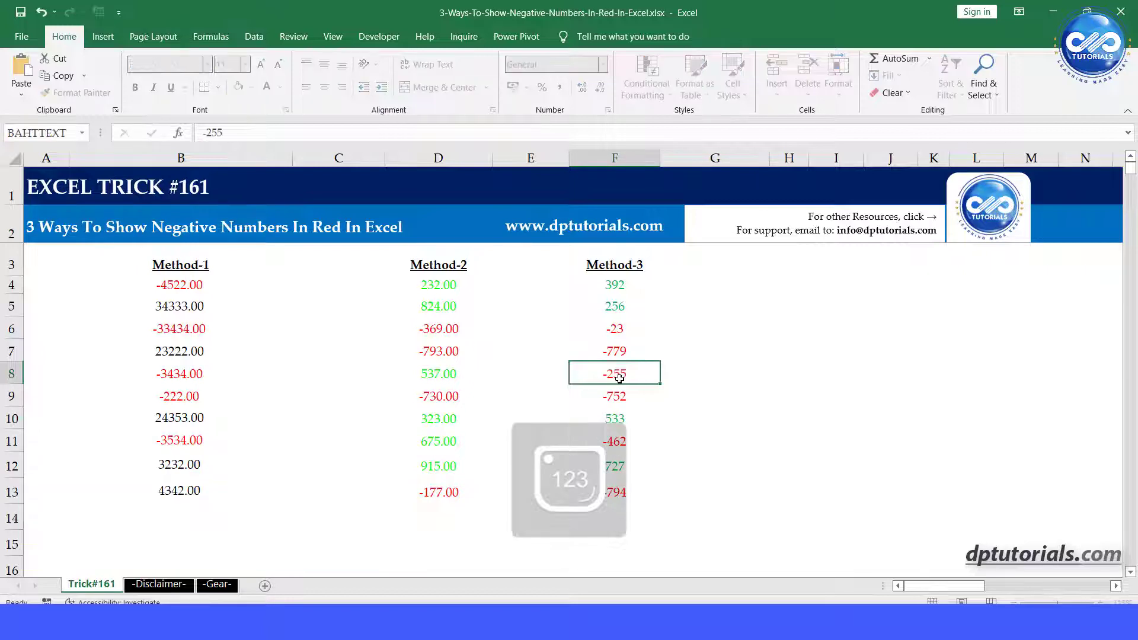
pyautogui.press('Return')
pyautogui.click(699, 428)
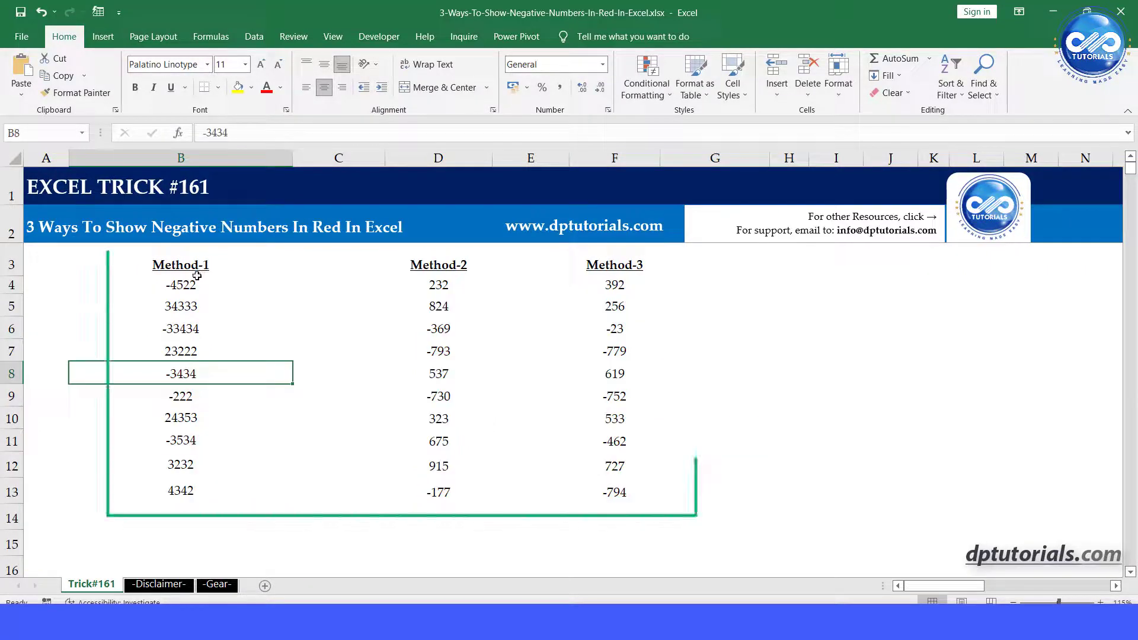
pyautogui.click(196, 283)
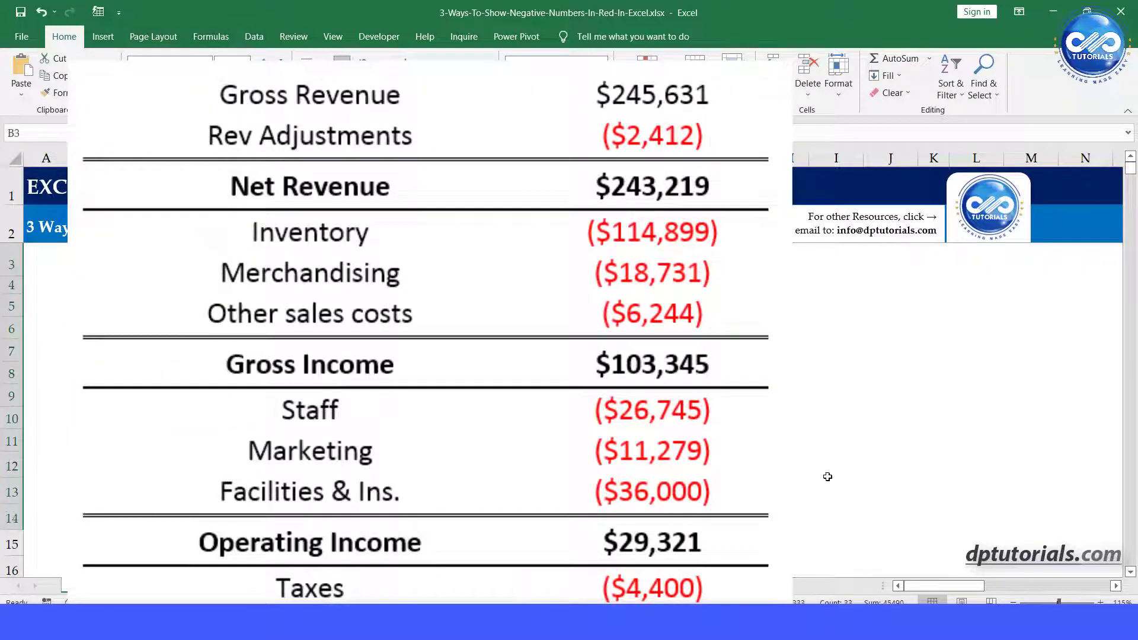
pyautogui.click(872, 400)
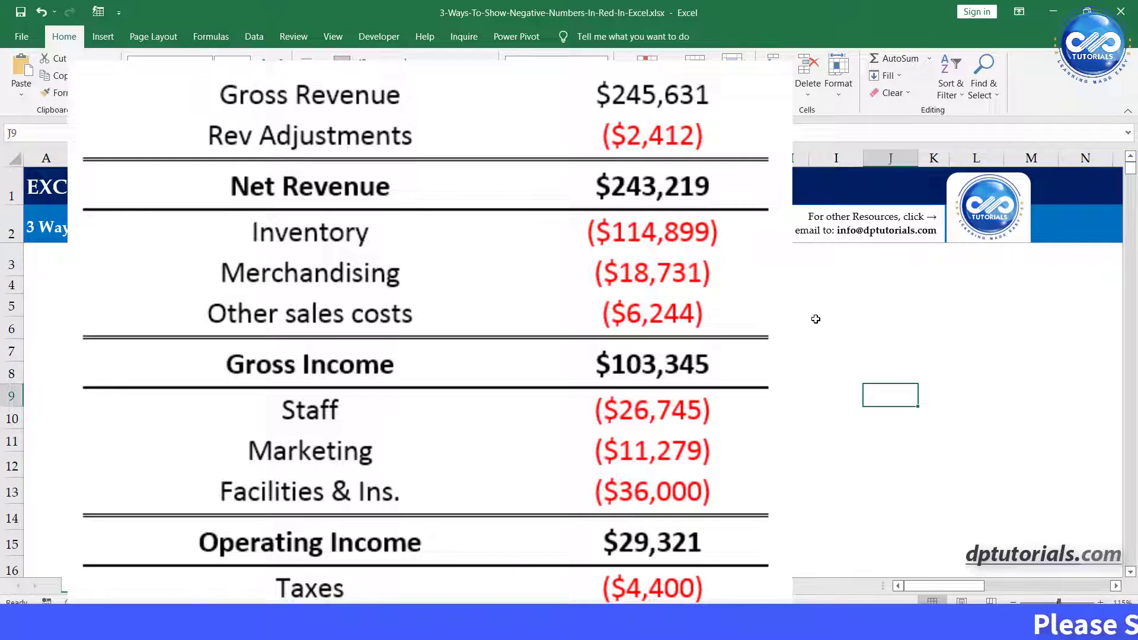
# For Method-1 cells B4:B13, pick the Number format with red -1234.10 negatives.
pyautogui.click(189, 285)
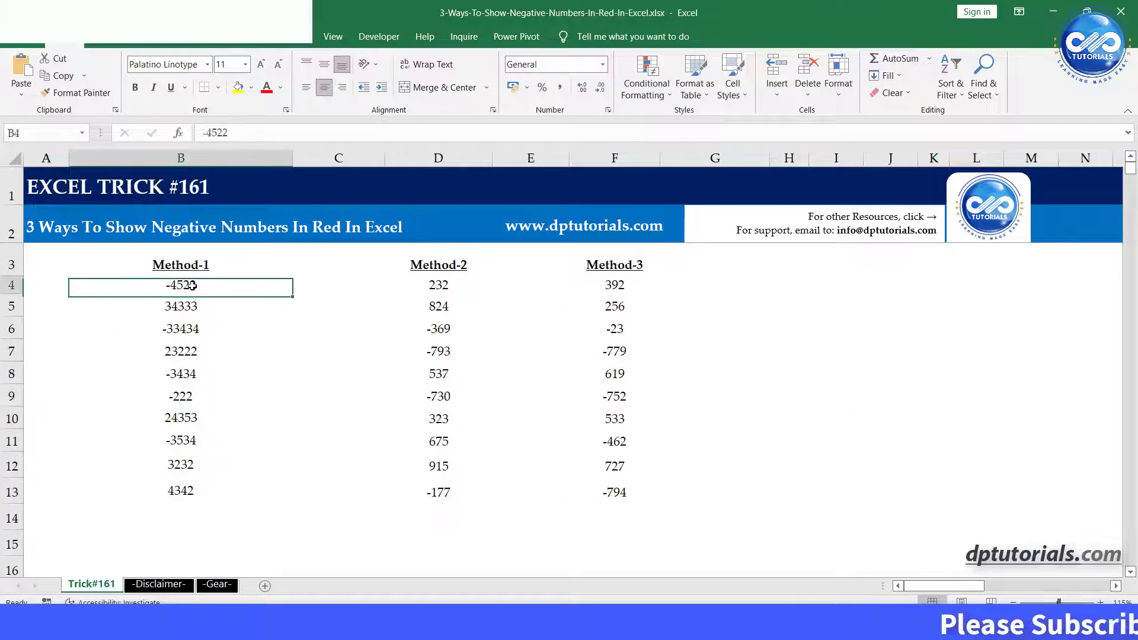
pyautogui.moveTo(189, 285); pyautogui.dragTo(182, 489)
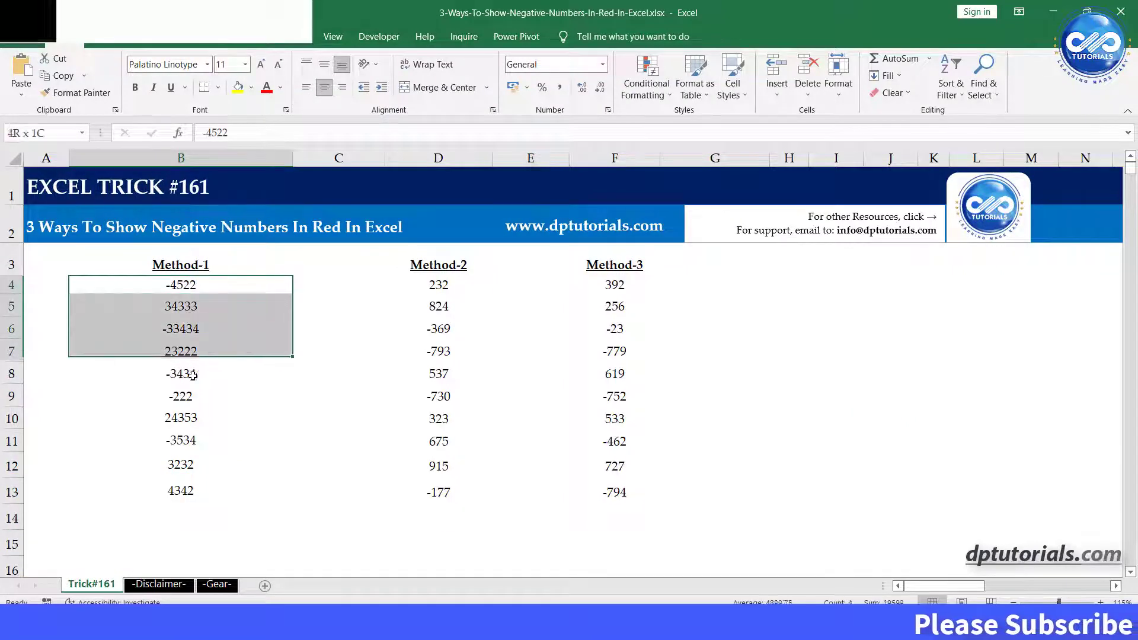
pyautogui.rightClick(183, 410)
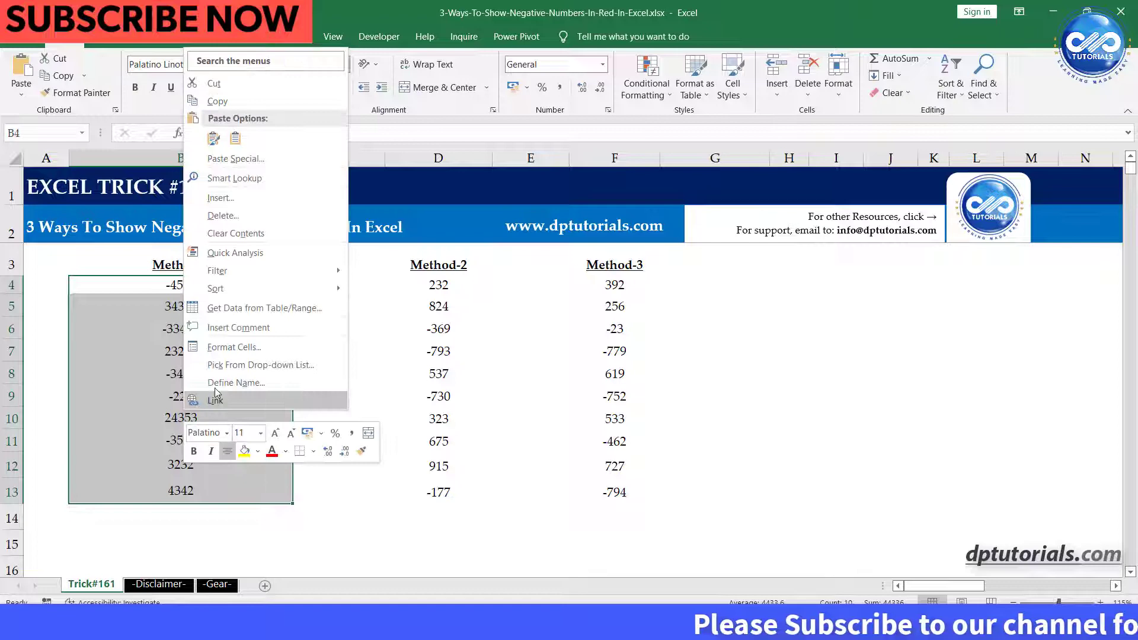
pyautogui.click(277, 348)
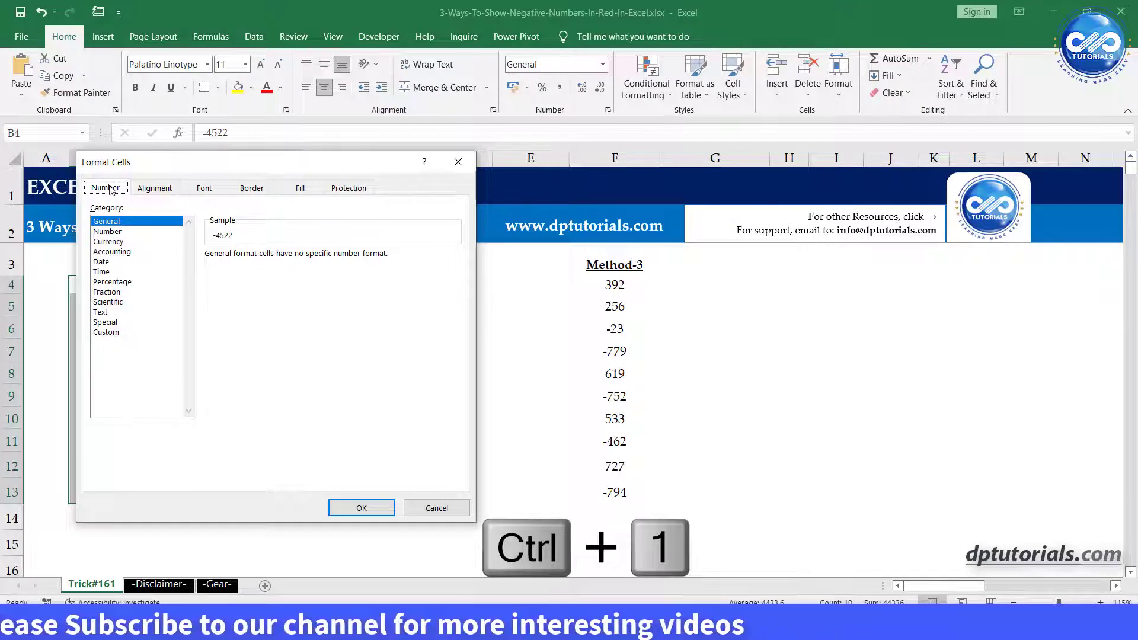
pyautogui.click(107, 230)
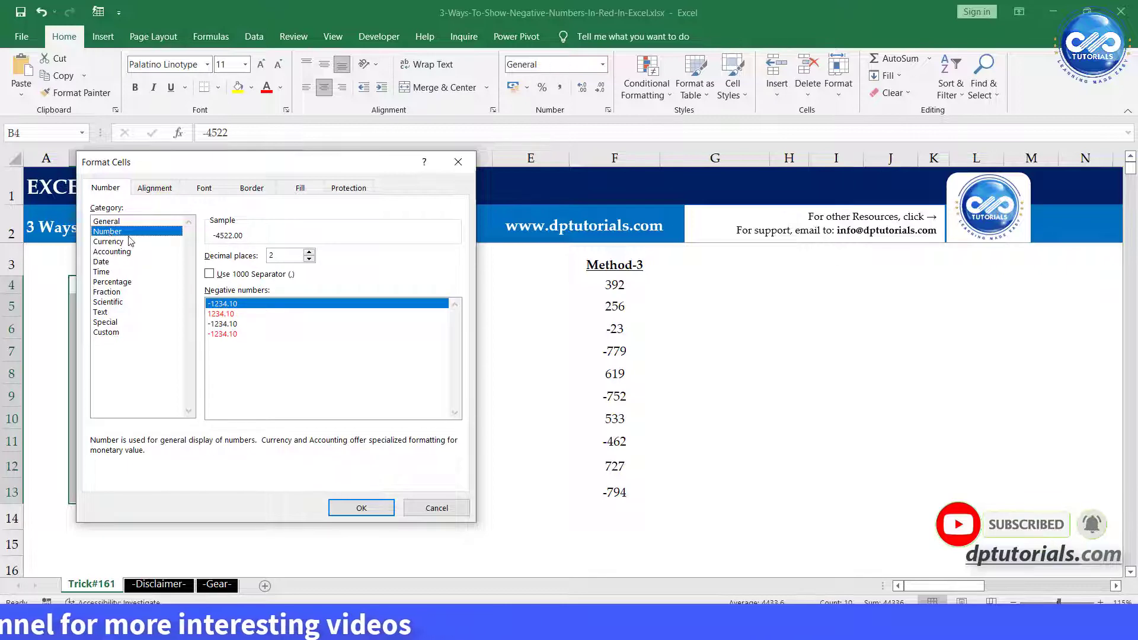
pyautogui.click(224, 334)
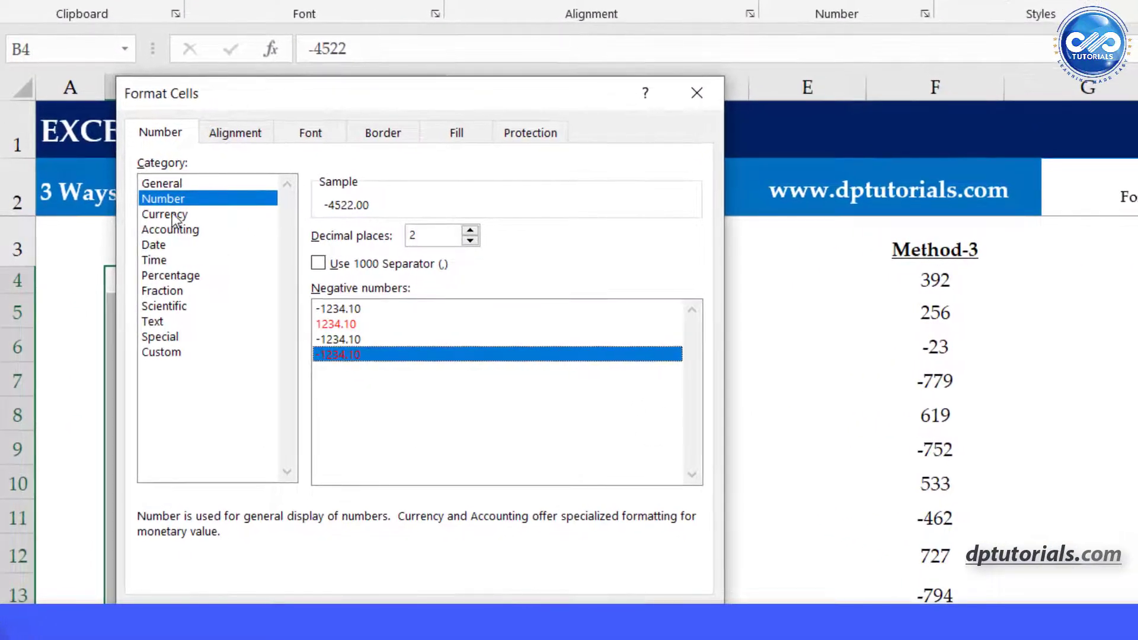
pyautogui.click(174, 216)
pyautogui.click(332, 342)
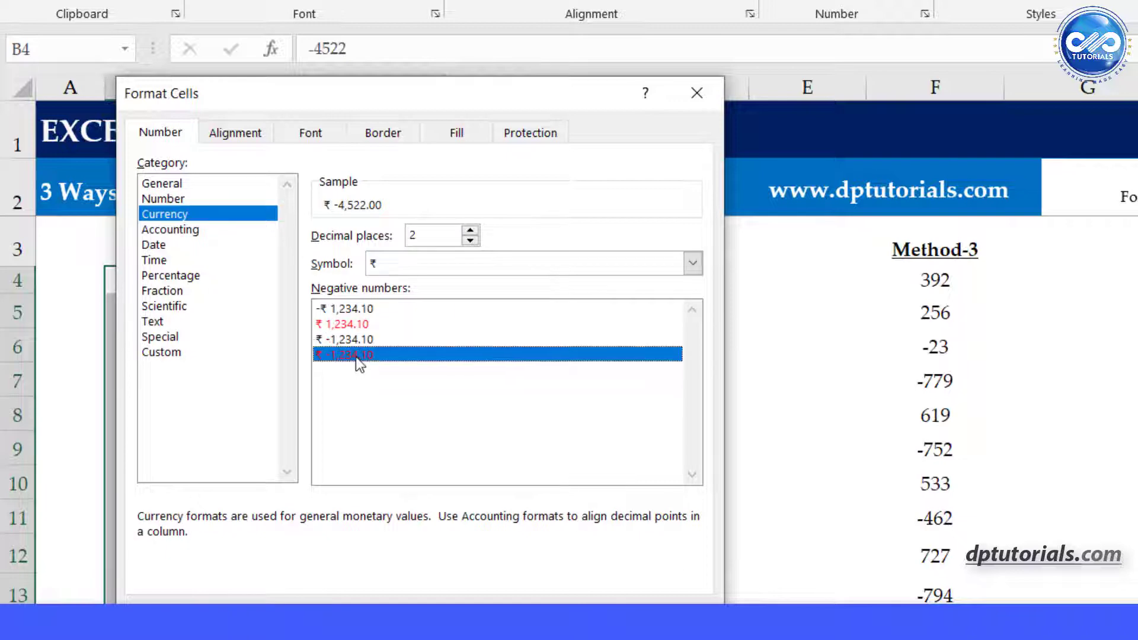
pyautogui.click(164, 199)
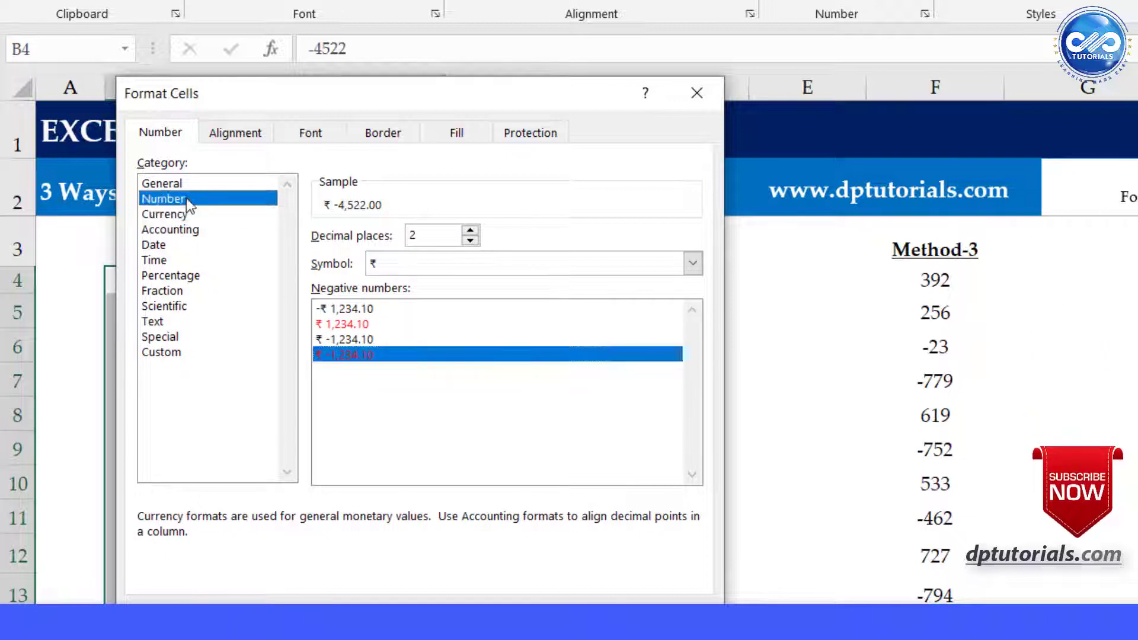
# Apply Method-1's red-negative format, then bring up Format Cells for Method-2 range D4:D13.
pyautogui.press('Return')
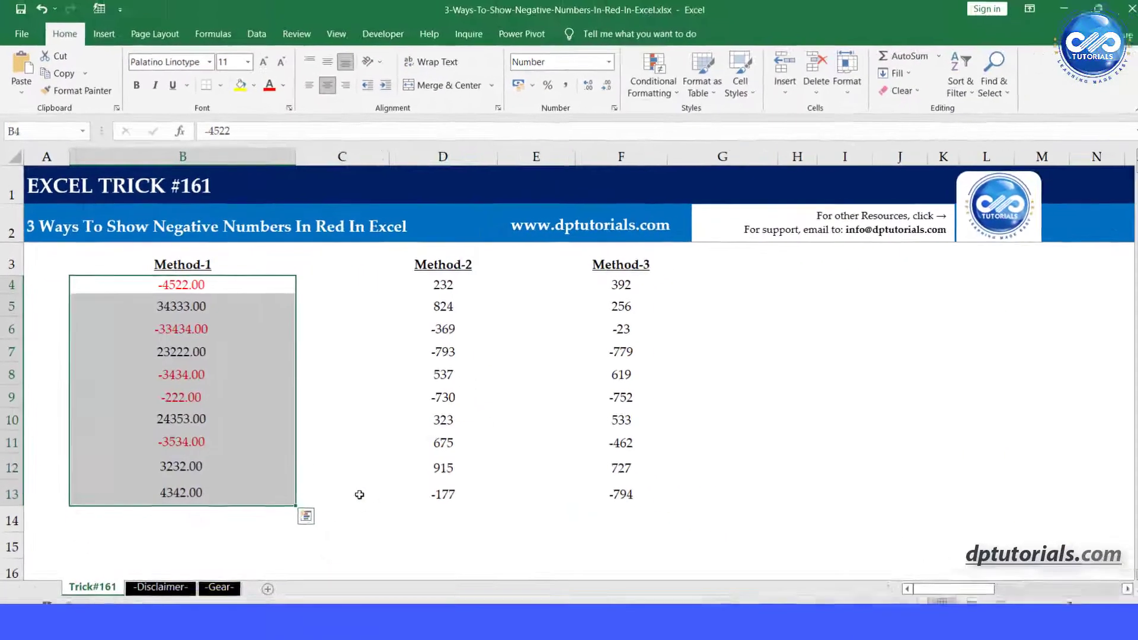
pyautogui.click(303, 418)
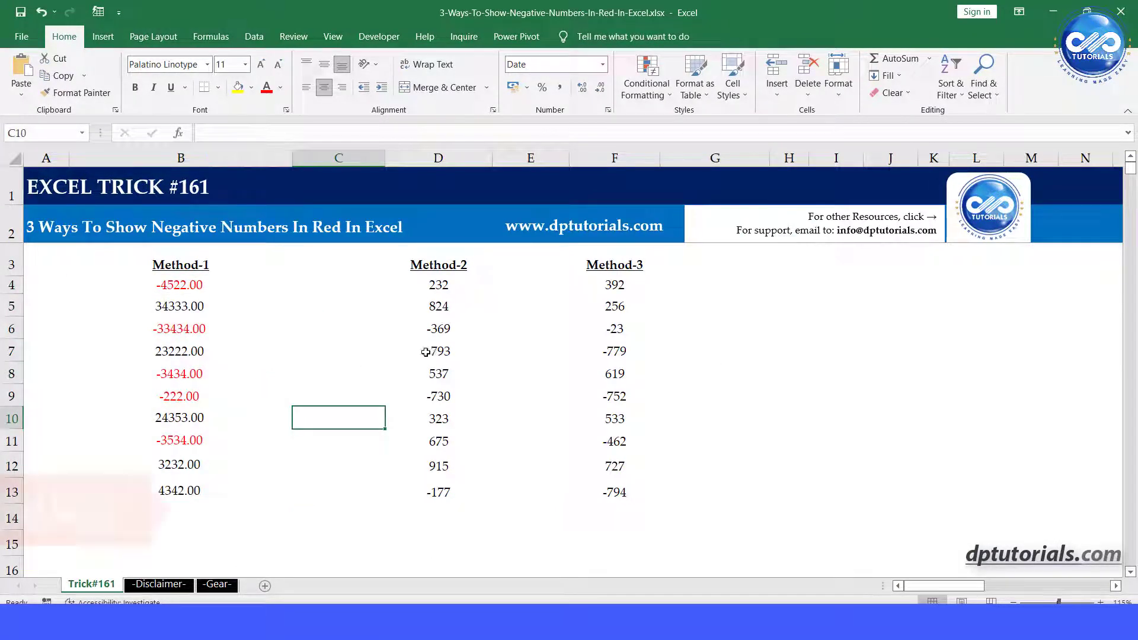
pyautogui.moveTo(439, 285); pyautogui.dragTo(455, 485)
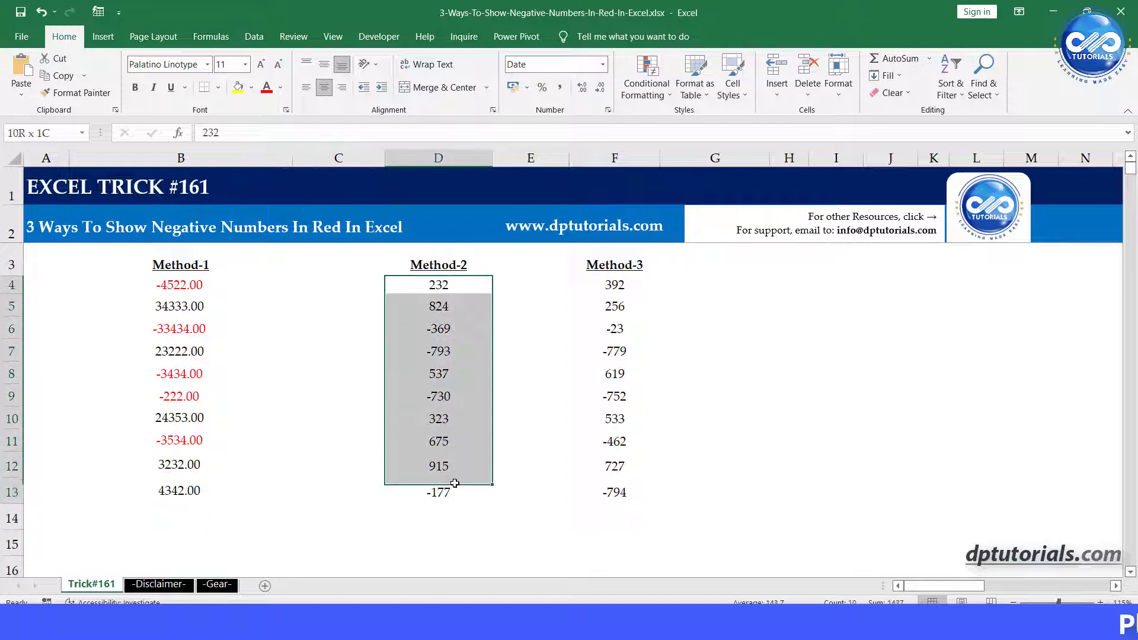
pyautogui.rightClick(451, 463)
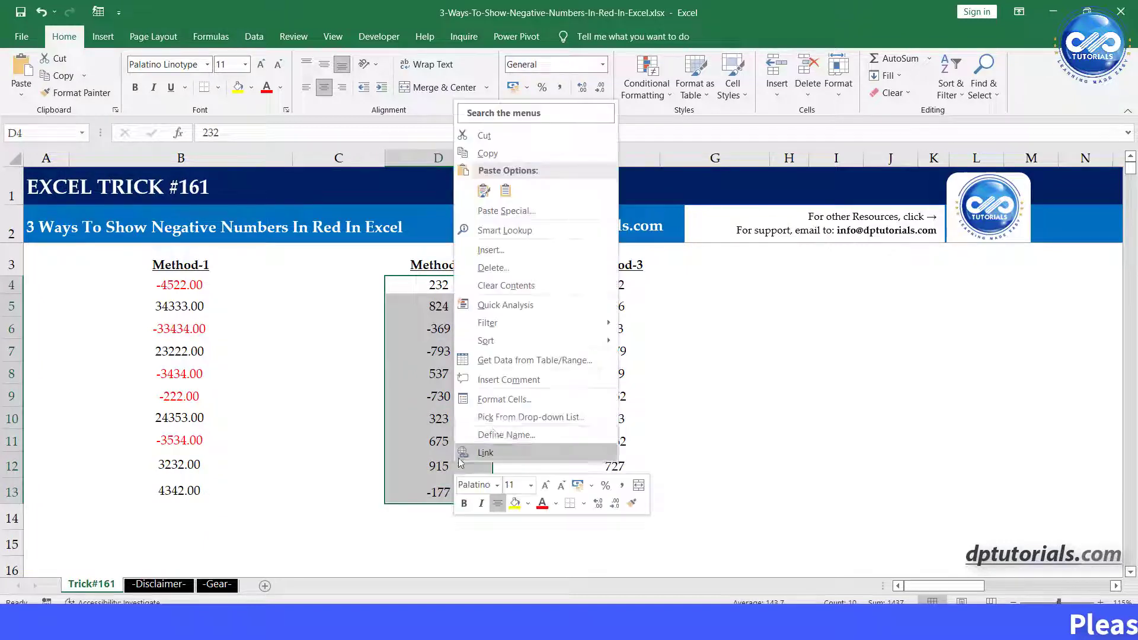
pyautogui.click(523, 402)
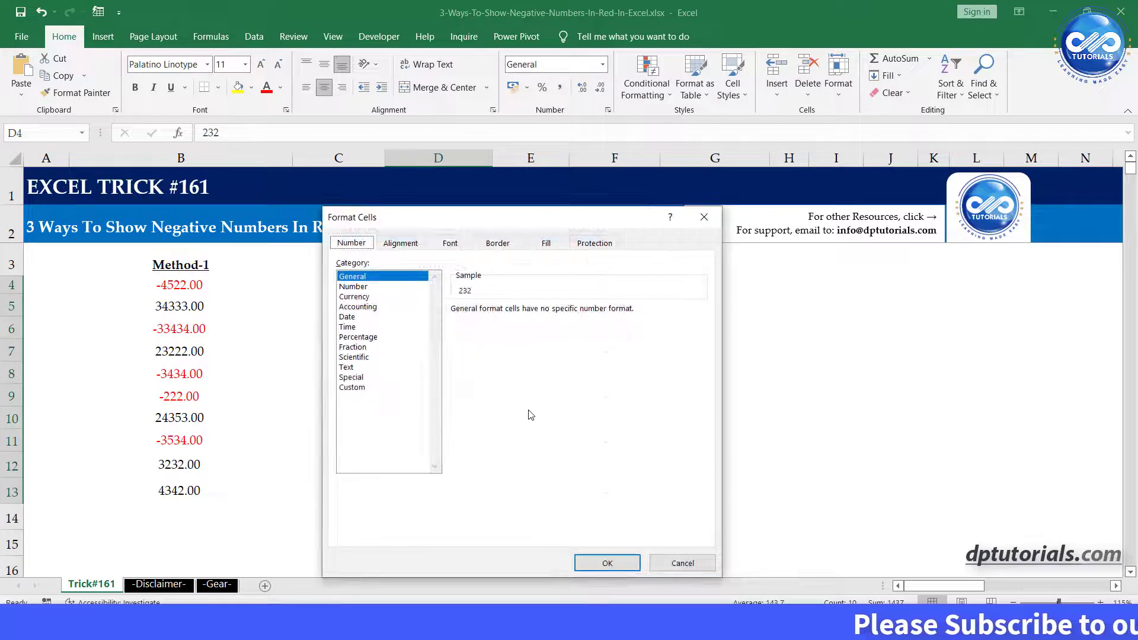
# Switch to the Custom category and replace the General code with ##,##0.00;[Red]-##,##0.00;0.00.
pyautogui.moveTo(500, 219); pyautogui.dragTo(507, 221)
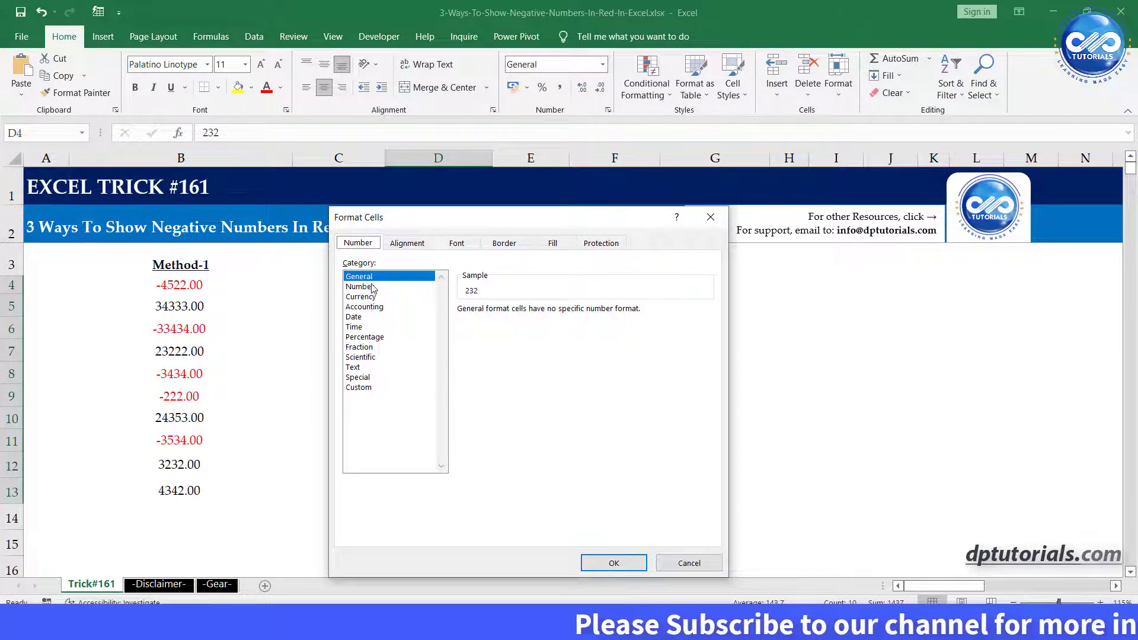
pyautogui.click(359, 387)
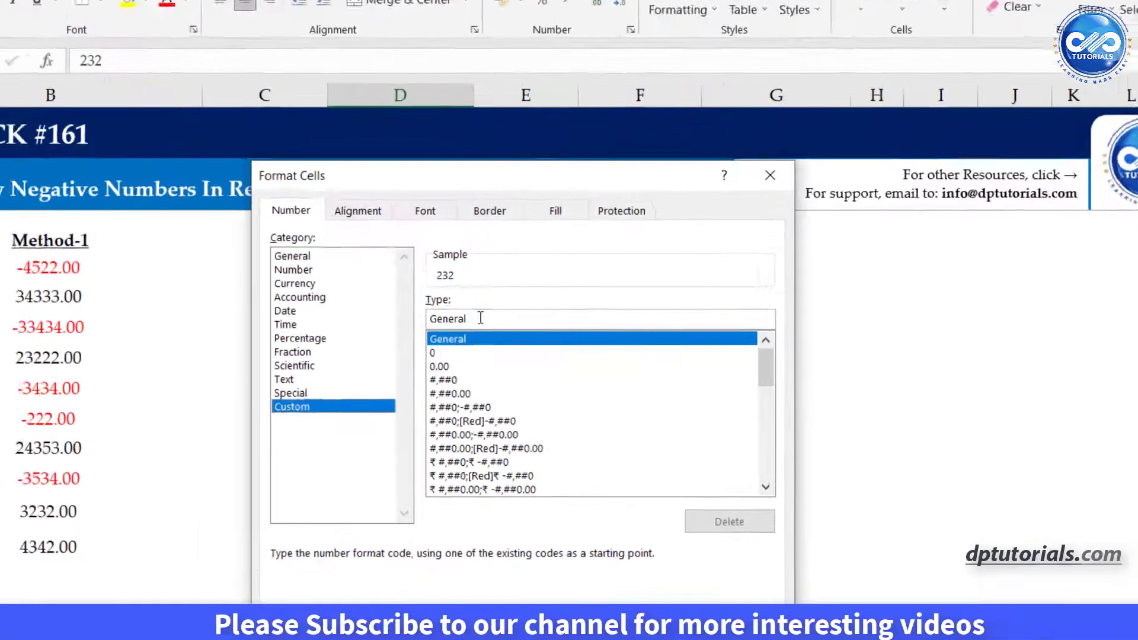
pyautogui.moveTo(481, 319); pyautogui.dragTo(430, 319)
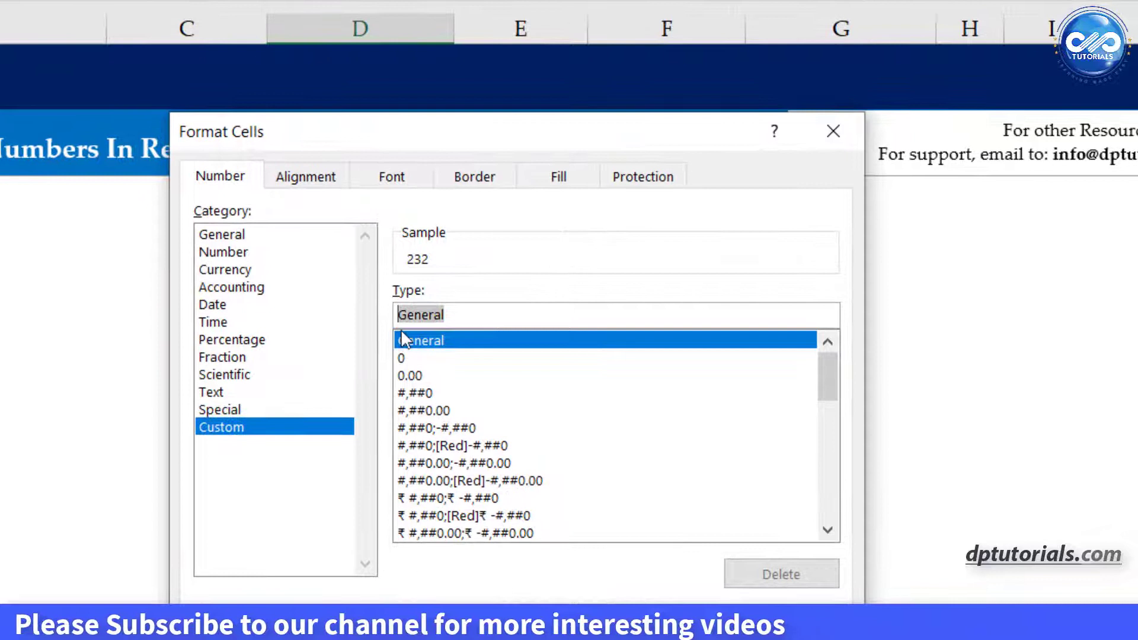
pyautogui.write('##')
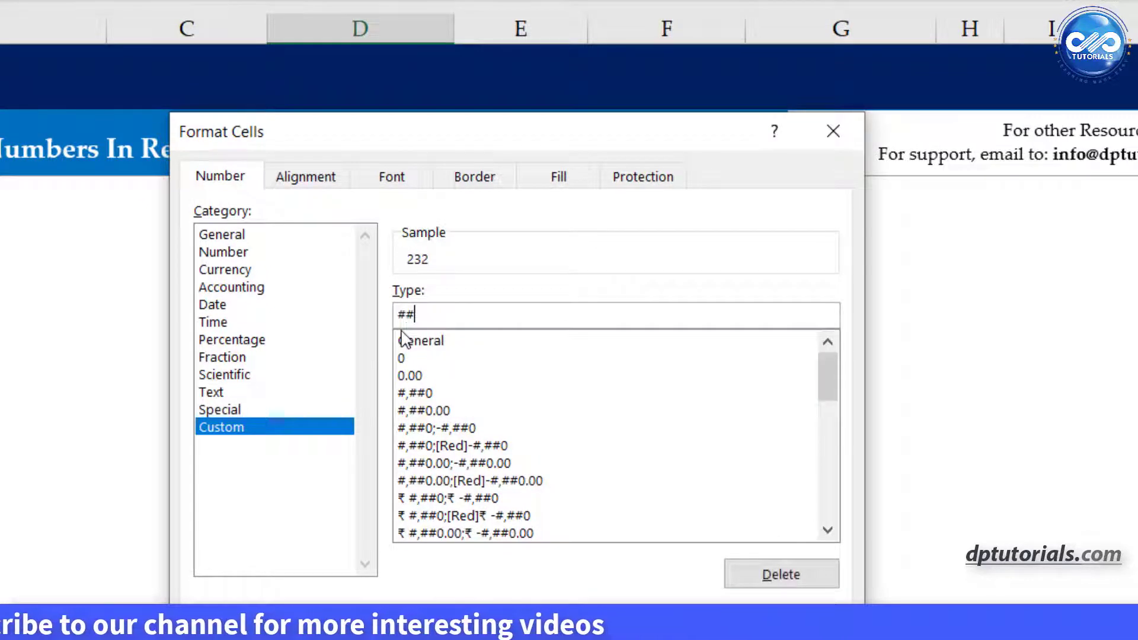
pyautogui.write(',#')
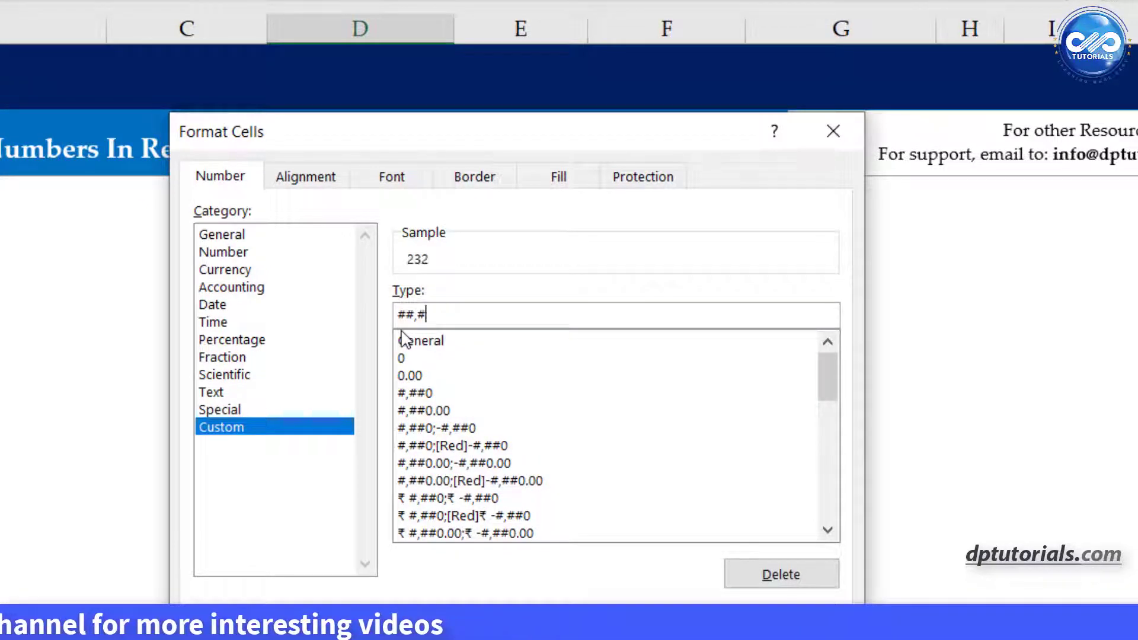
pyautogui.write('#0')
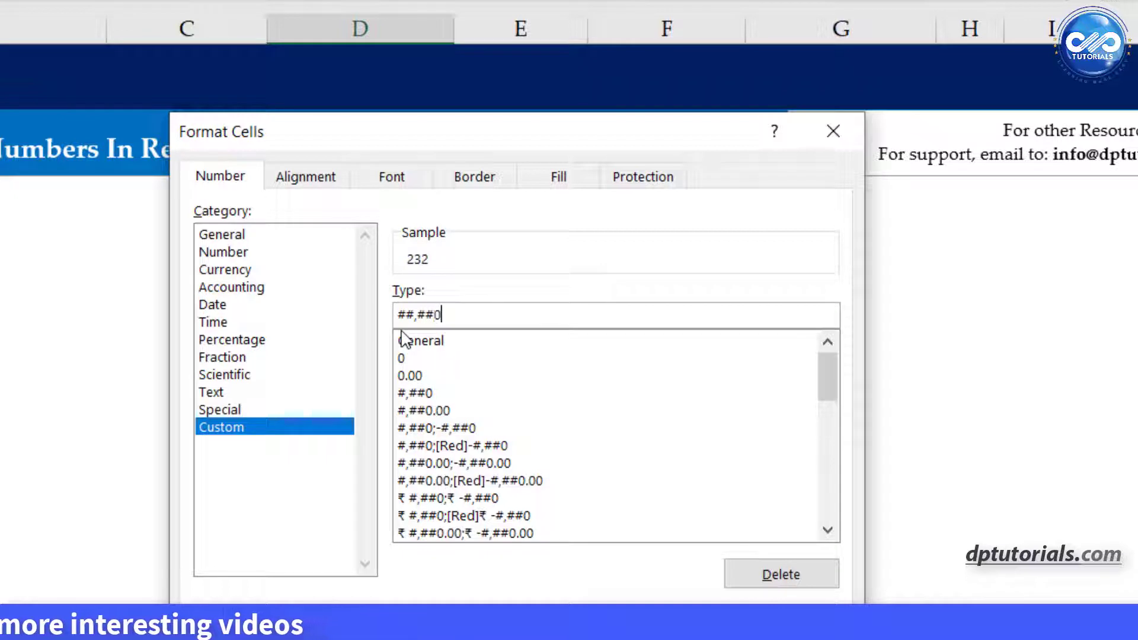
pyautogui.write('.00')
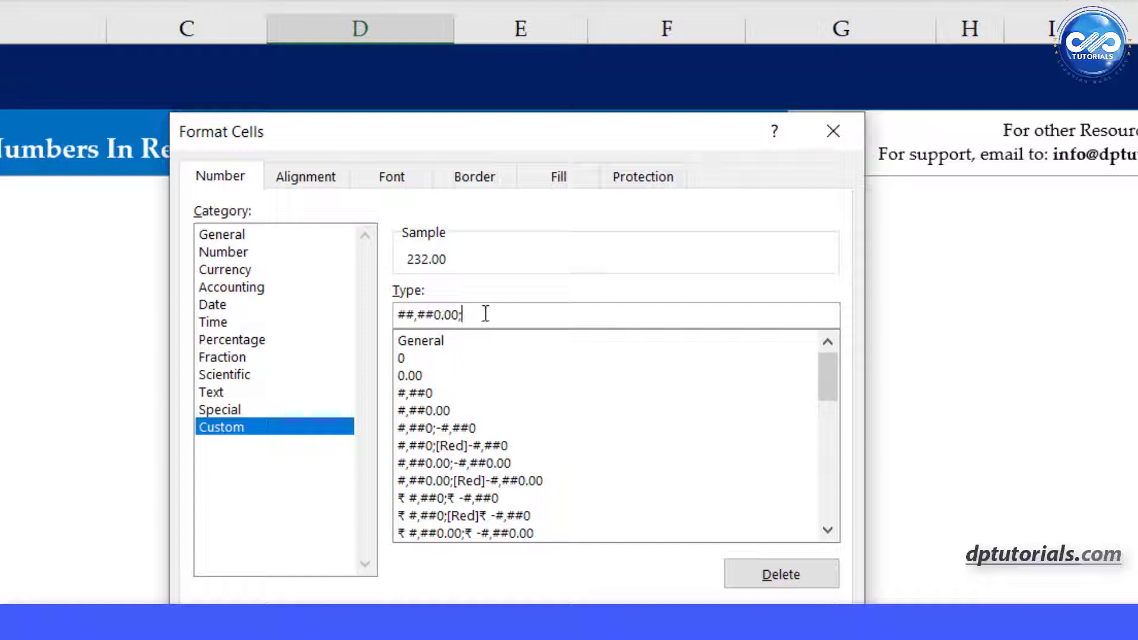
pyautogui.write('ed]-##,##0.00;0.00')
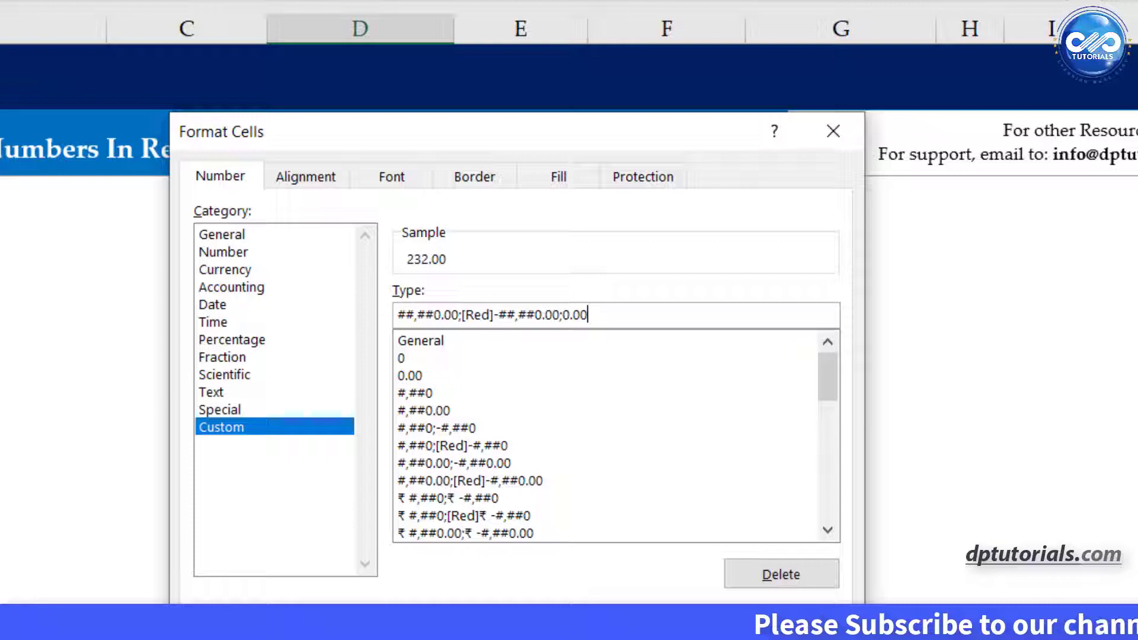
# Apply the red-negative custom code to Method-2, then prefix it with [Green] and apply.
pyautogui.press('Return')
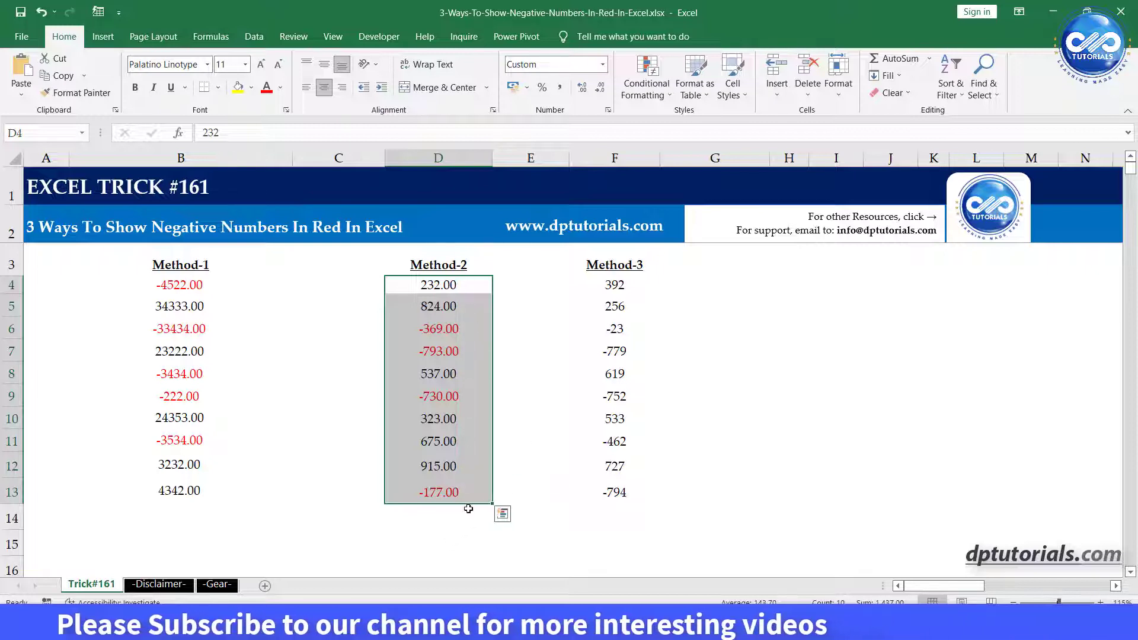
pyautogui.rightClick(457, 493)
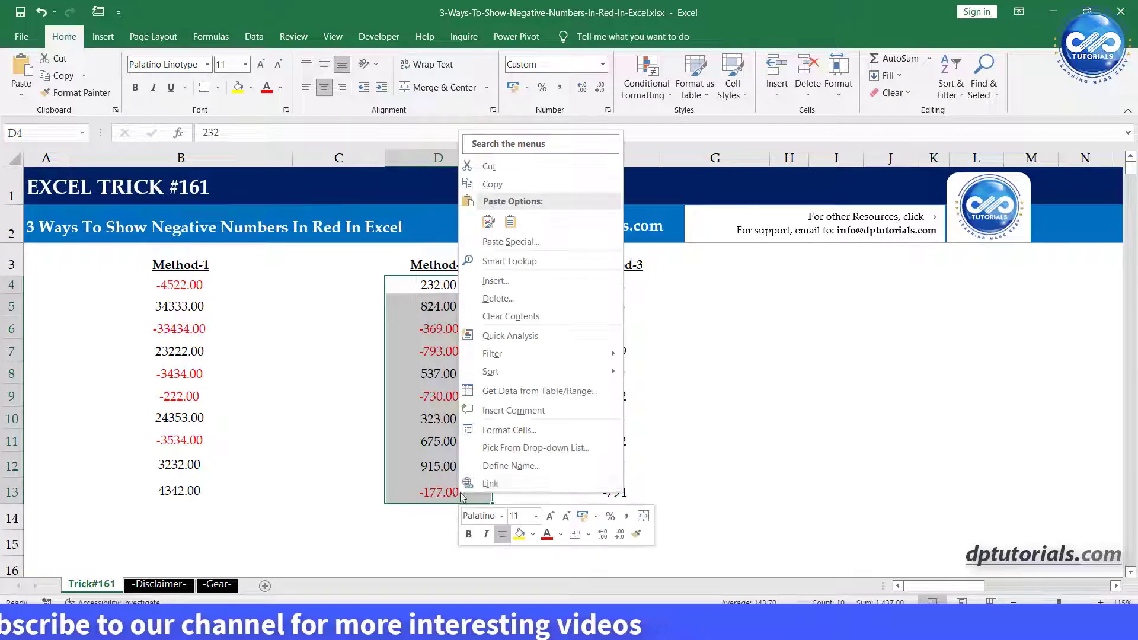
pyautogui.click(504, 433)
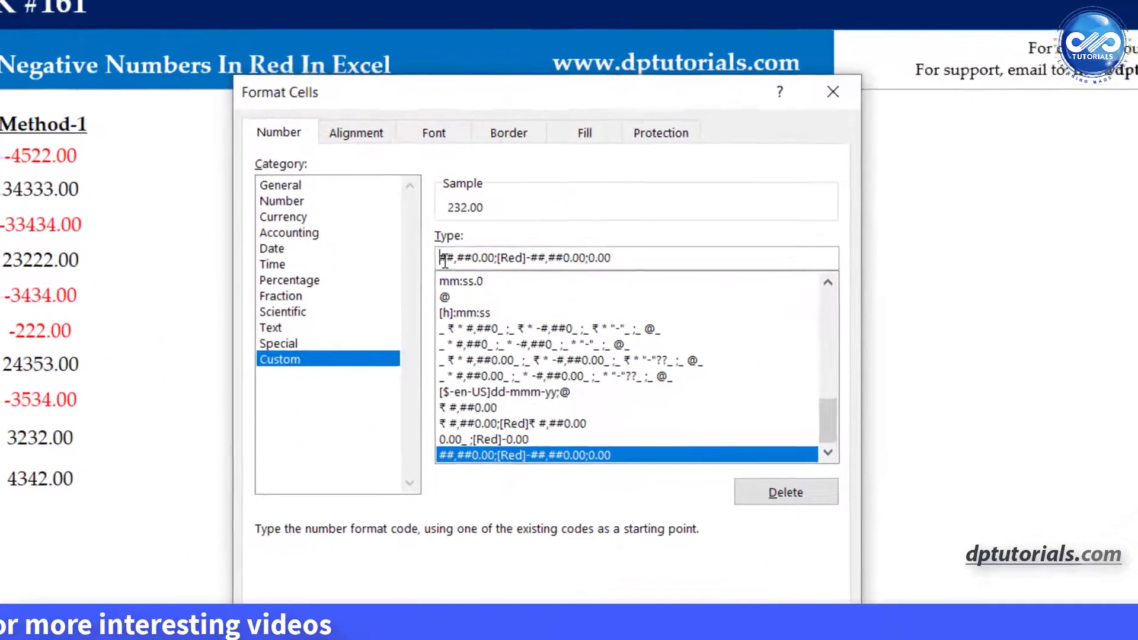
pyautogui.click(442, 247)
pyautogui.write('[Gree')
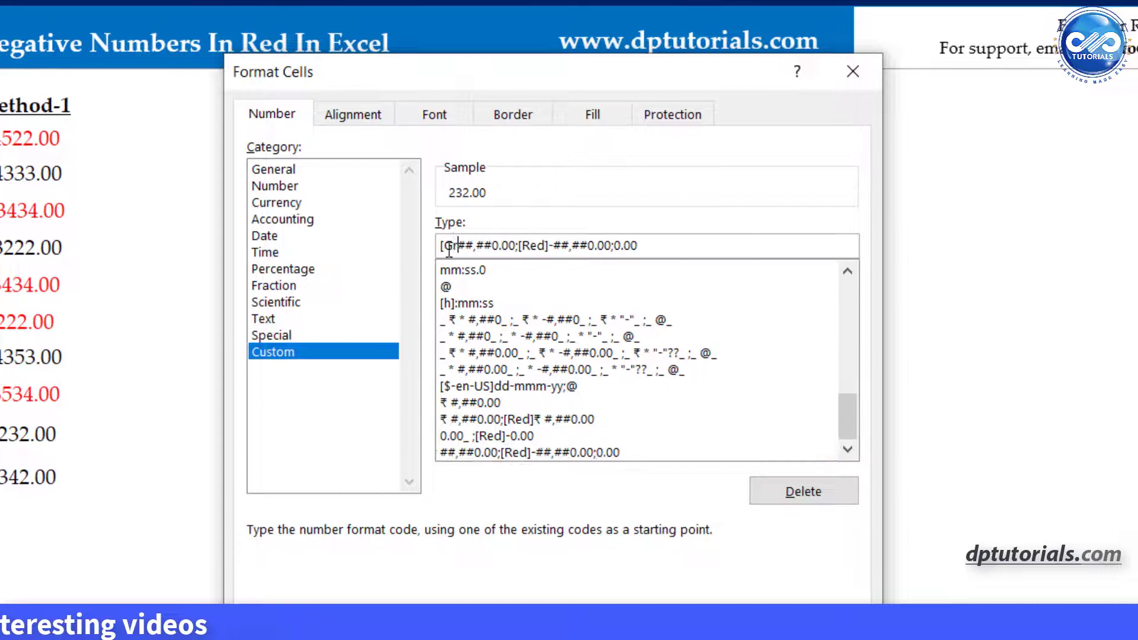
pyautogui.write('n]')
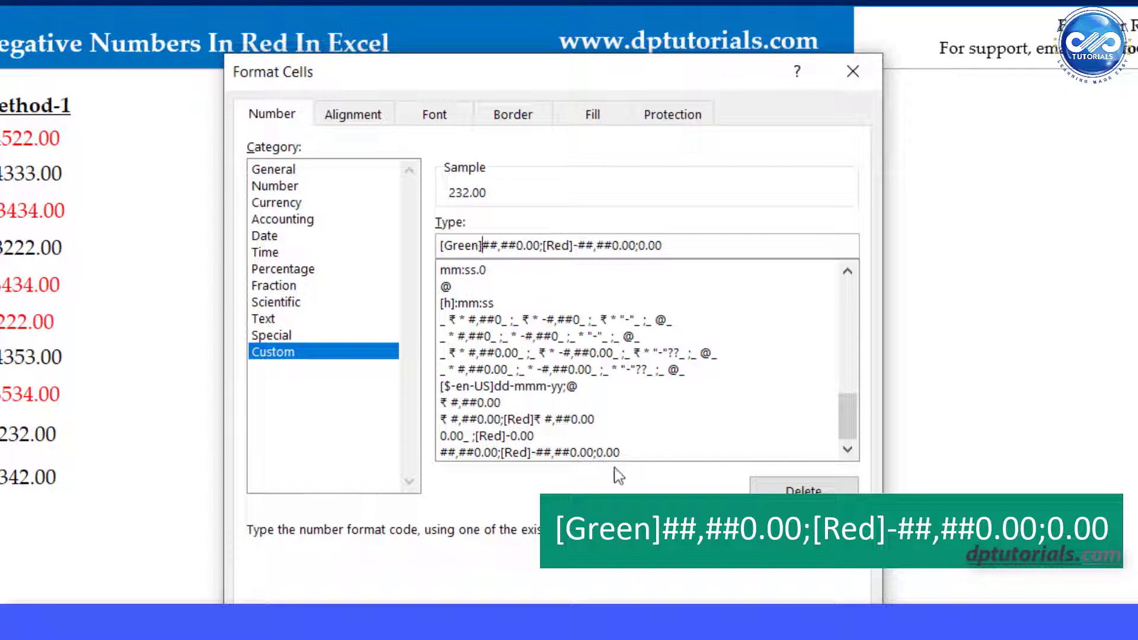
pyautogui.press('Return')
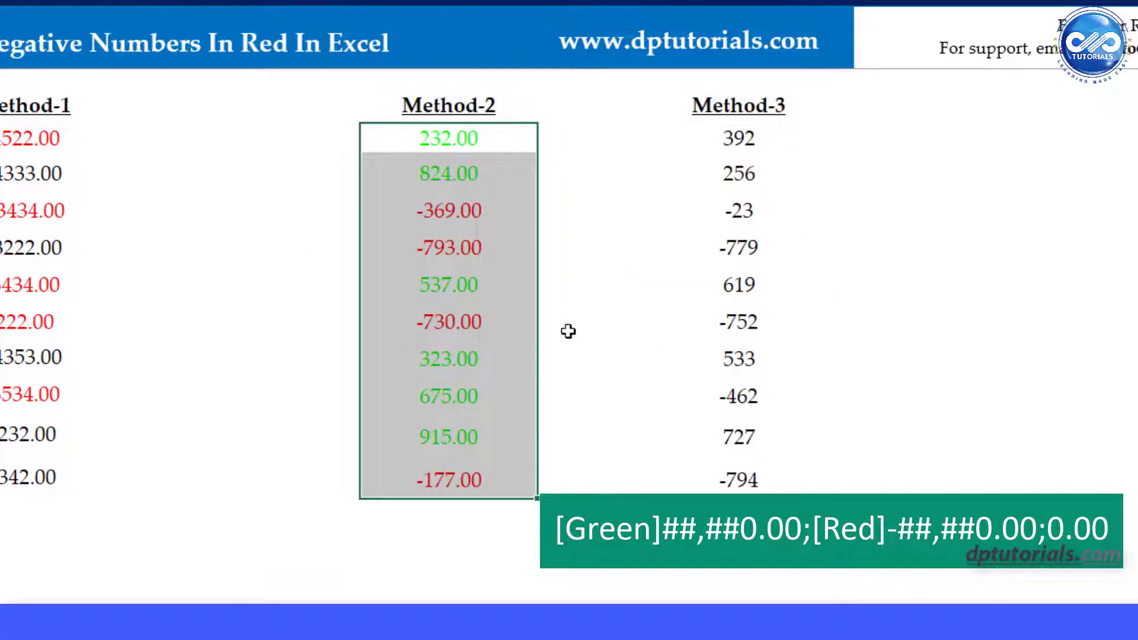
# Select Method-3 cells F4:F13 (392 down to -794) and open Conditional Formatting.
pyautogui.click(591, 328)
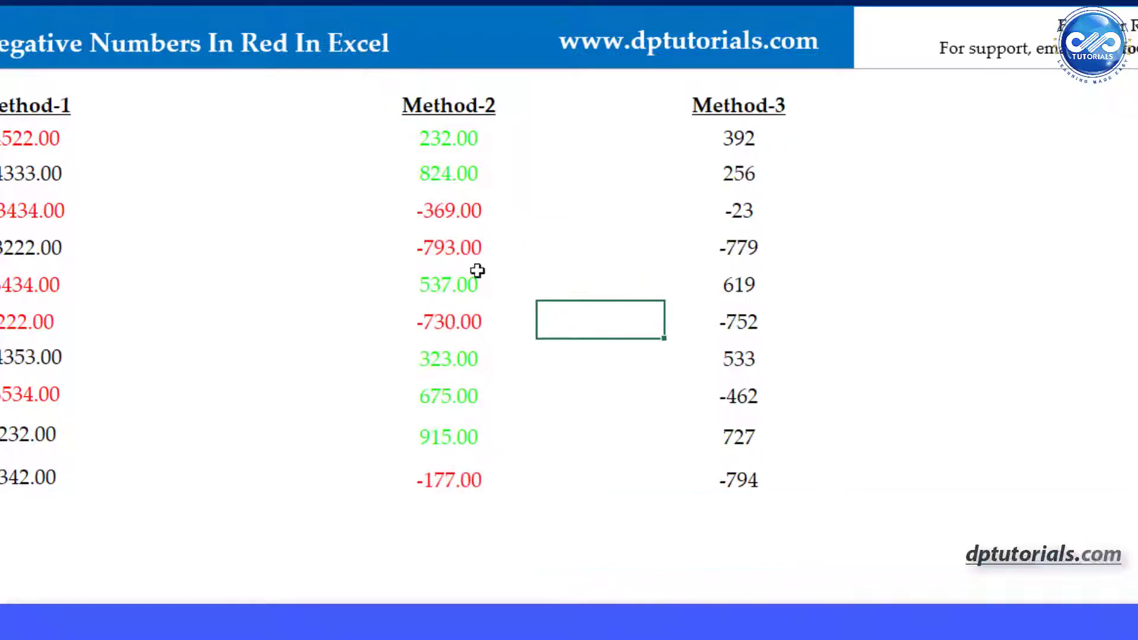
pyautogui.click(600, 247)
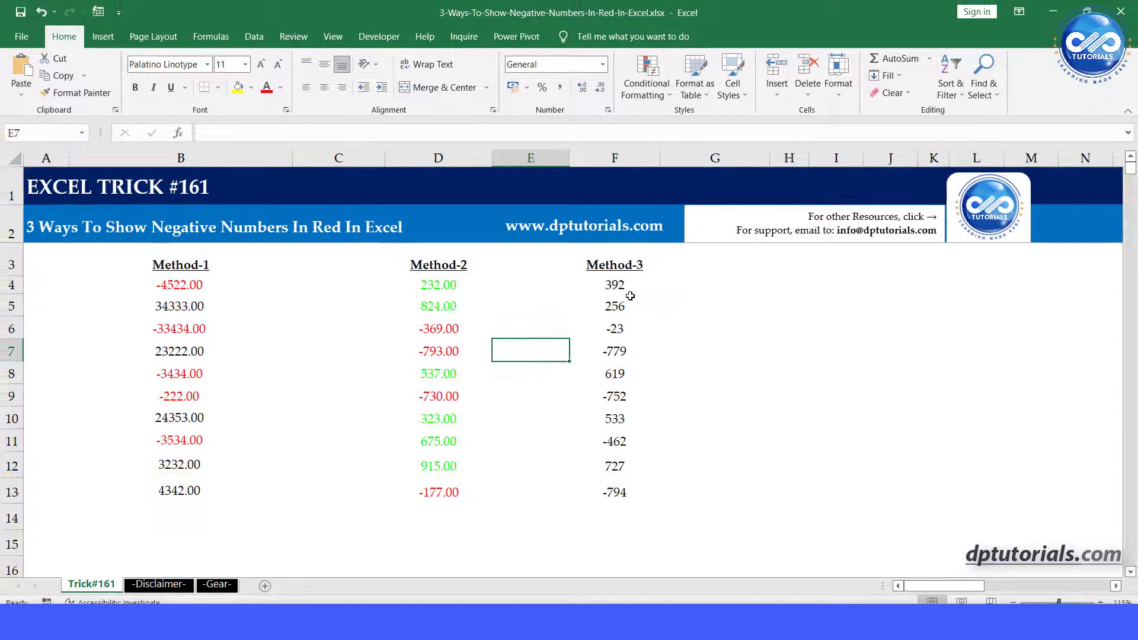
pyautogui.click(631, 284)
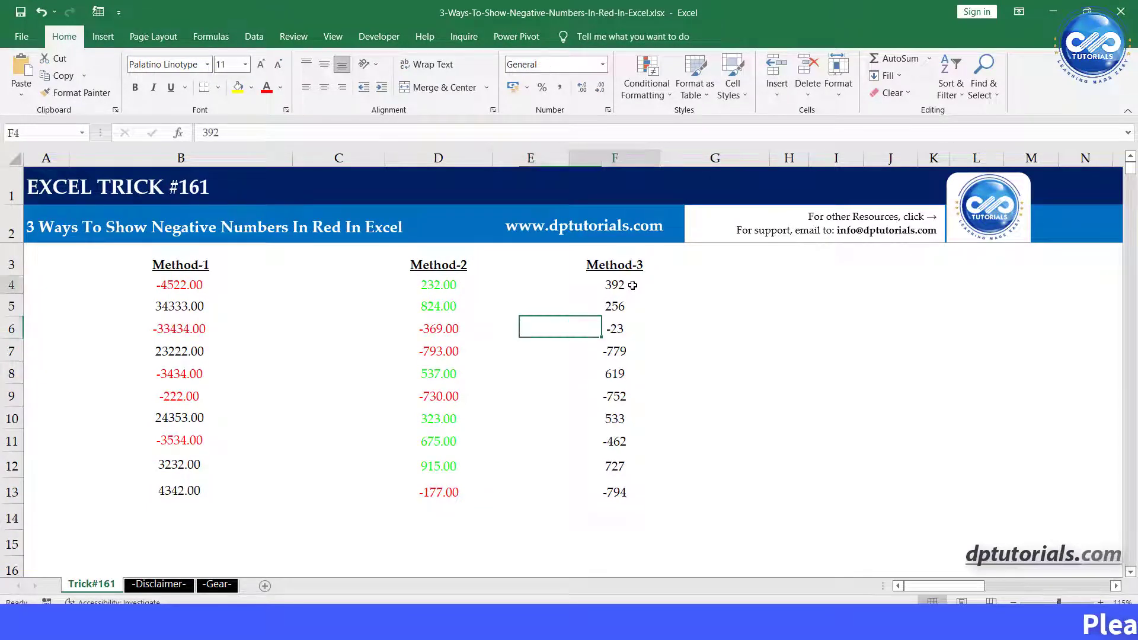
pyautogui.moveTo(619, 337); pyautogui.dragTo(612, 492)
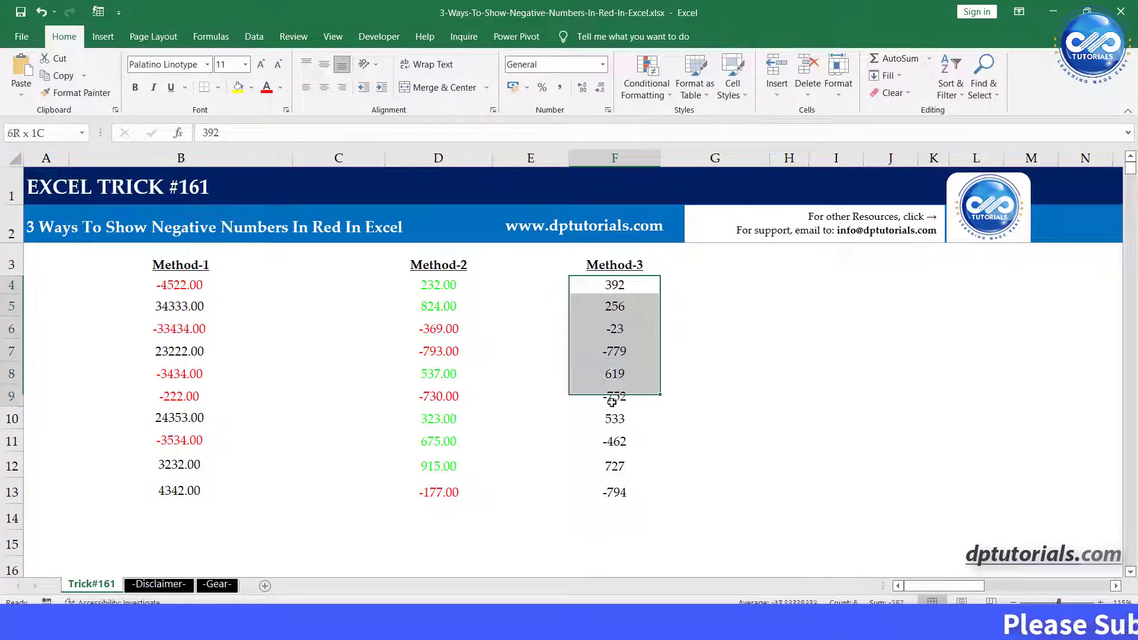
pyautogui.click(665, 93)
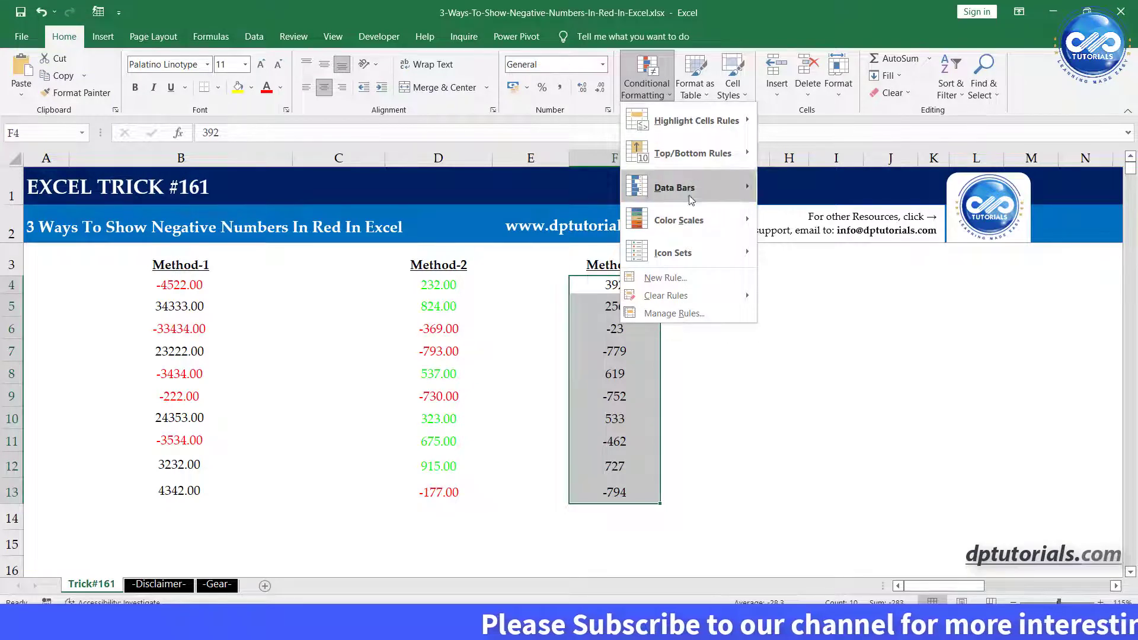
# Create a 'Format only cells that contain' rule with Cell Value less than 0.
pyautogui.click(665, 277)
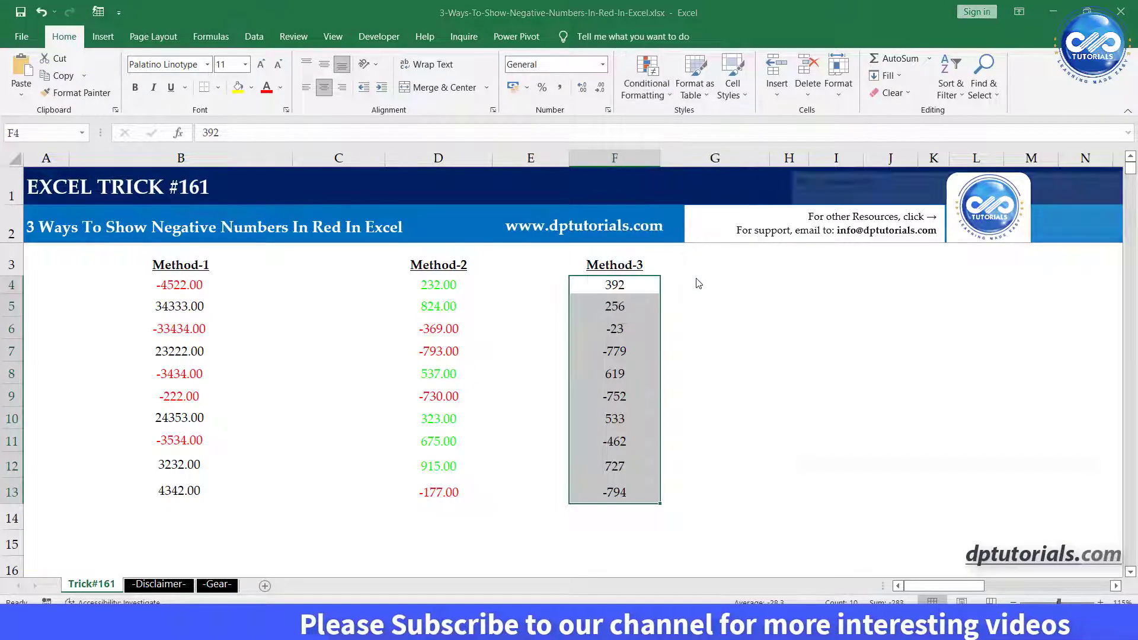
pyautogui.moveTo(836, 178); pyautogui.dragTo(753, 185)
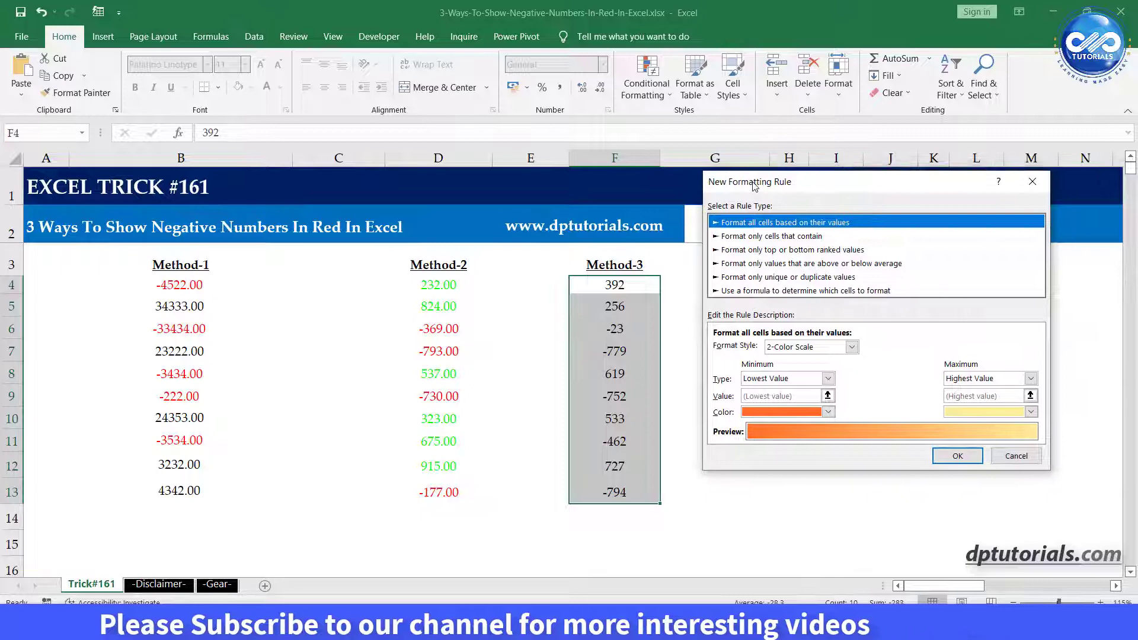
pyautogui.click(772, 237)
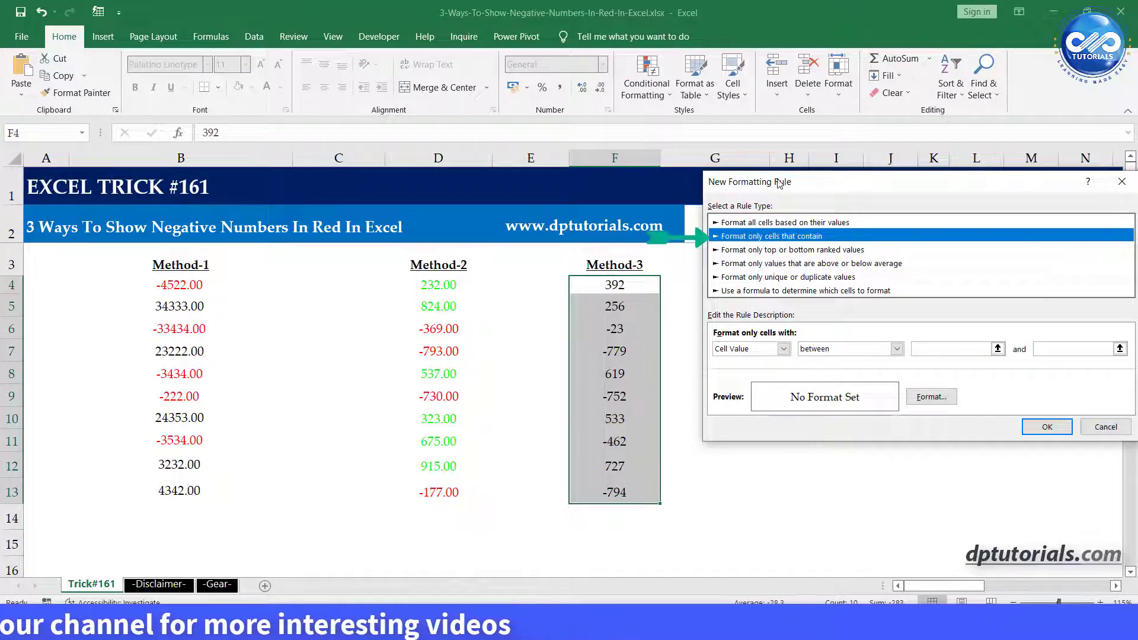
pyautogui.moveTo(779, 184); pyautogui.dragTo(756, 186)
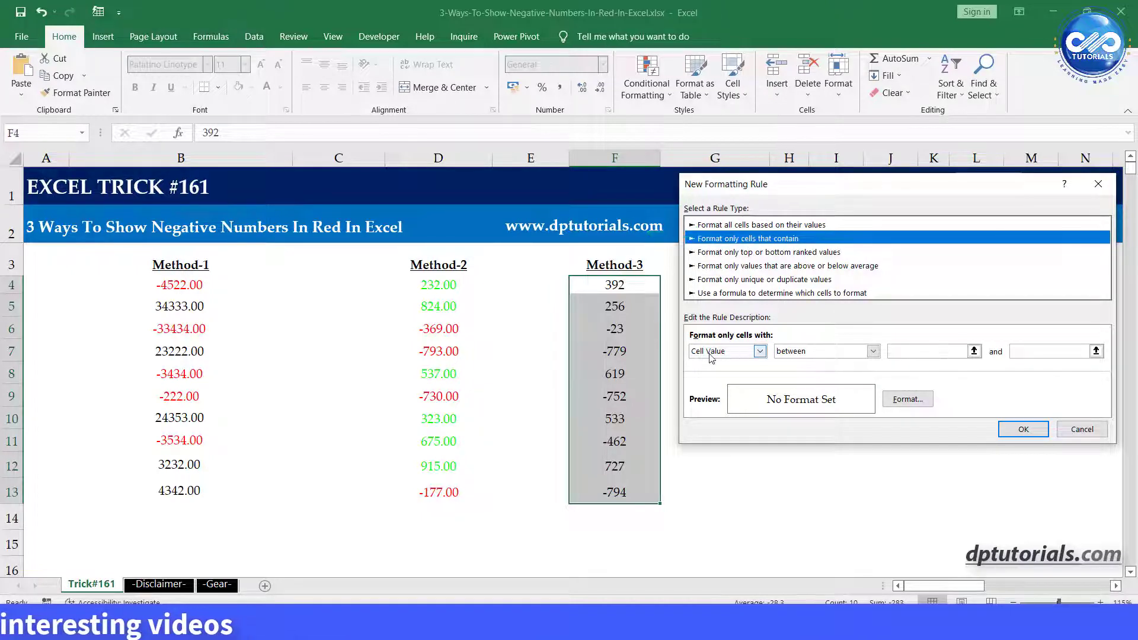
pyautogui.click(803, 352)
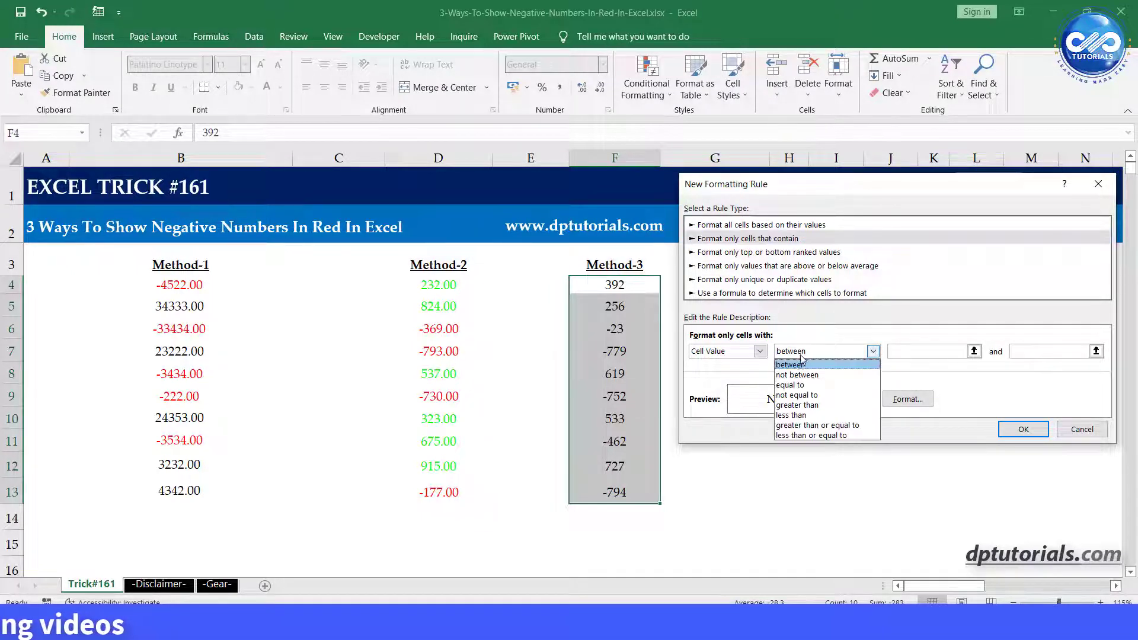
pyautogui.click(805, 416)
pyautogui.click(935, 352)
pyautogui.write('0')
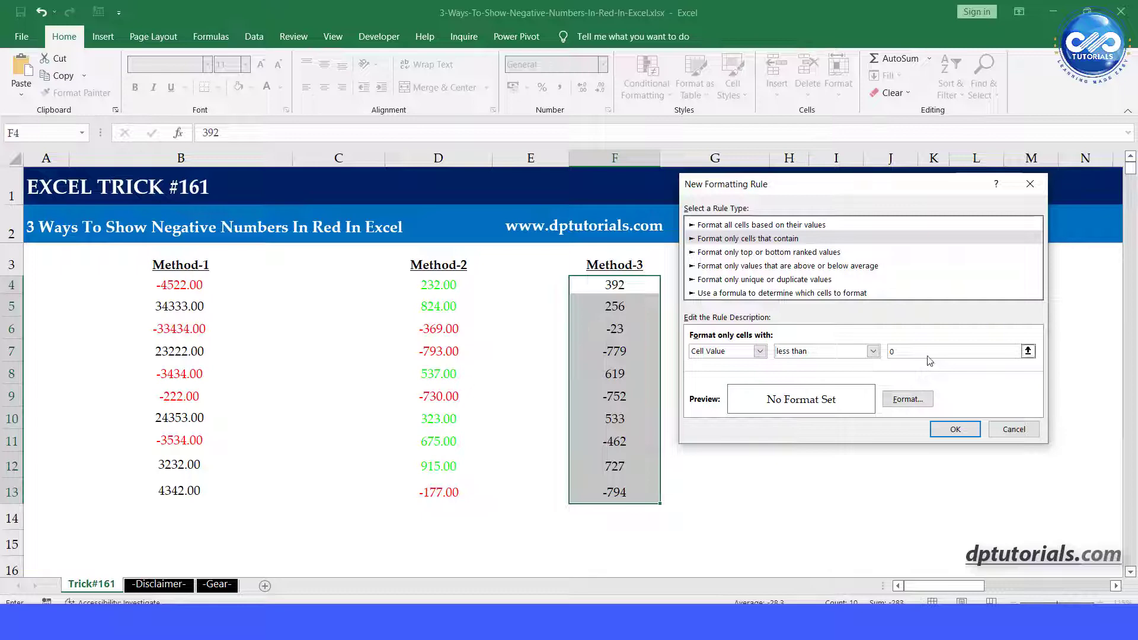
# Give the less-than-0 rule a red font colour and save it.
pyautogui.click(908, 398)
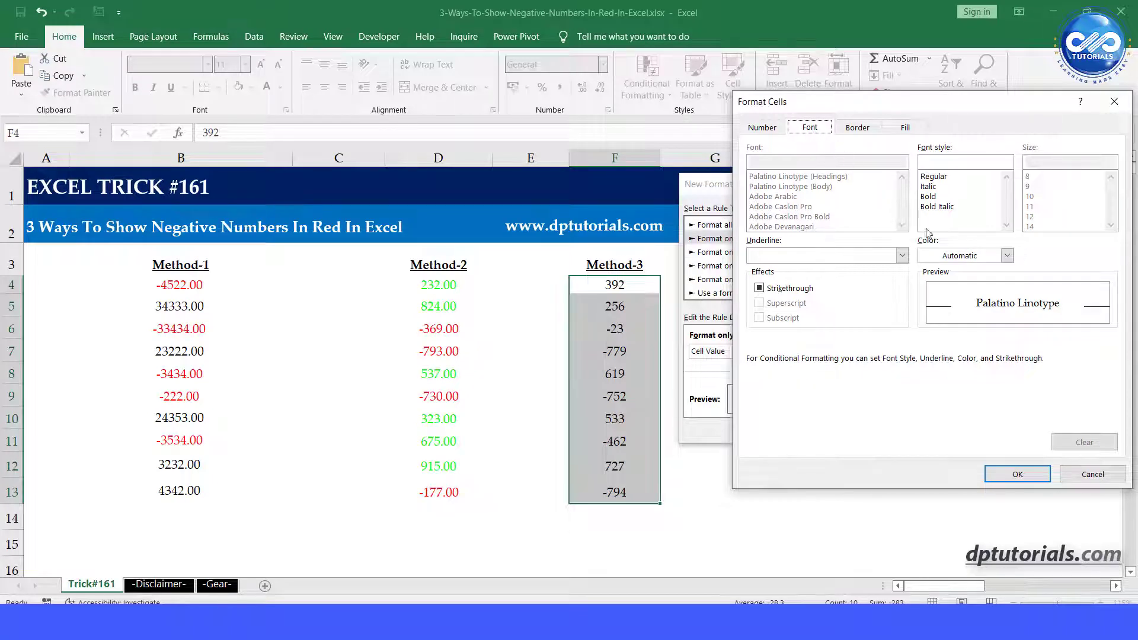
pyautogui.click(944, 258)
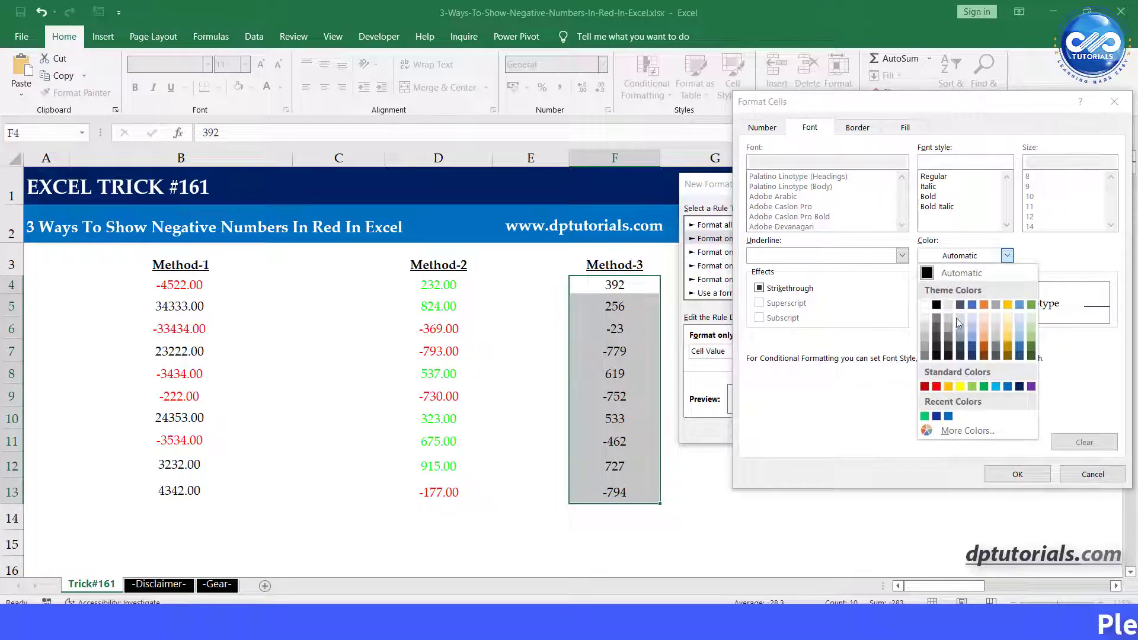
pyautogui.click(937, 387)
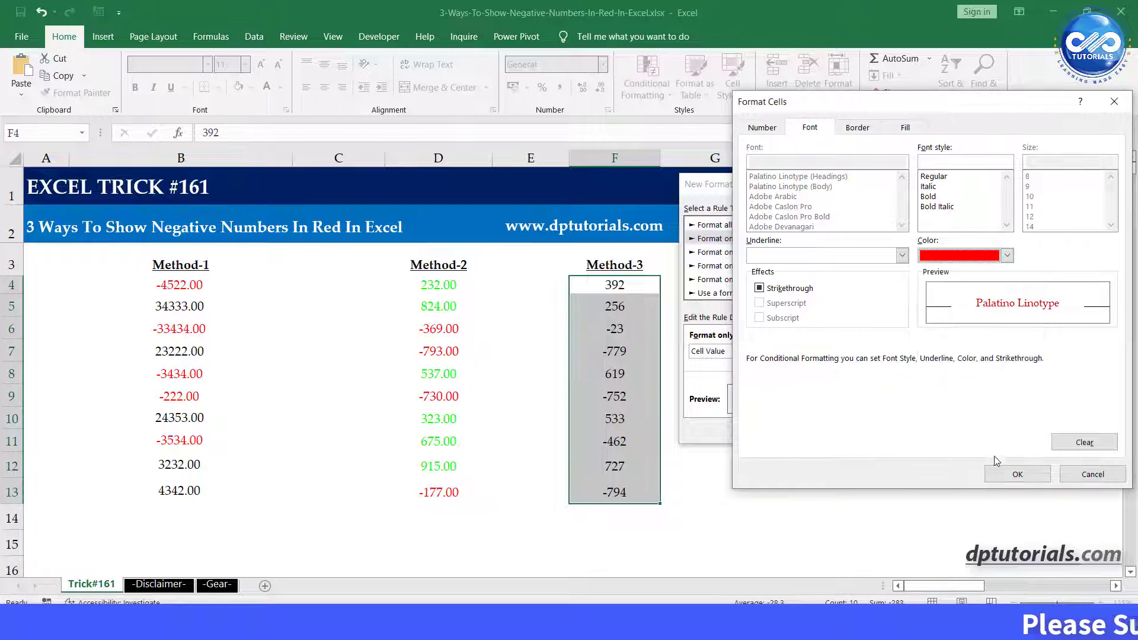
pyautogui.click(1017, 475)
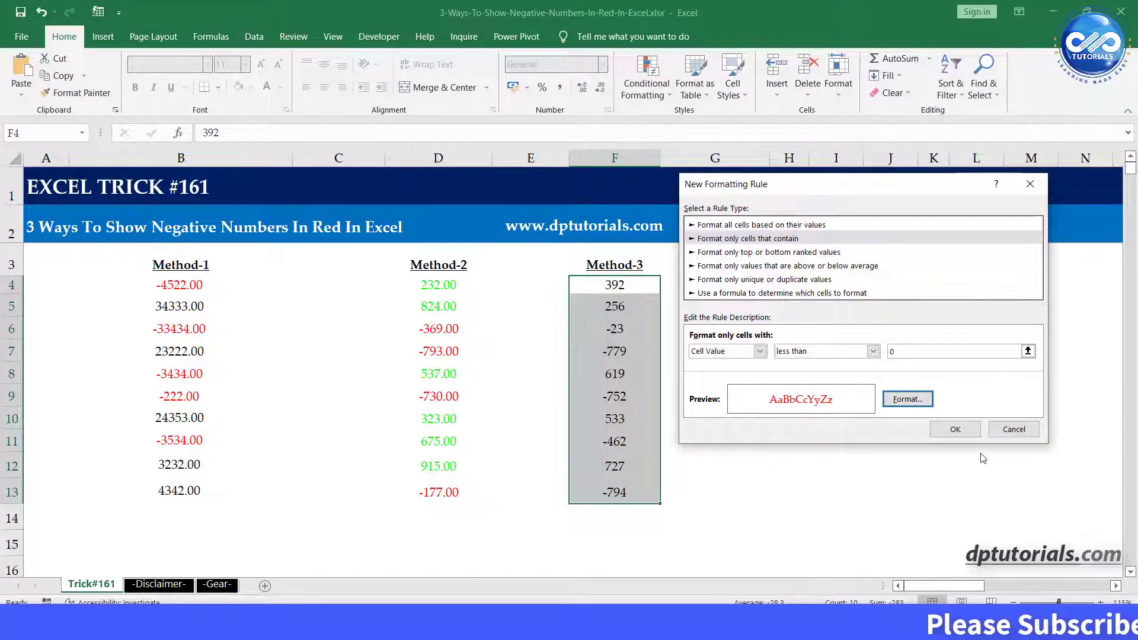
pyautogui.click(957, 430)
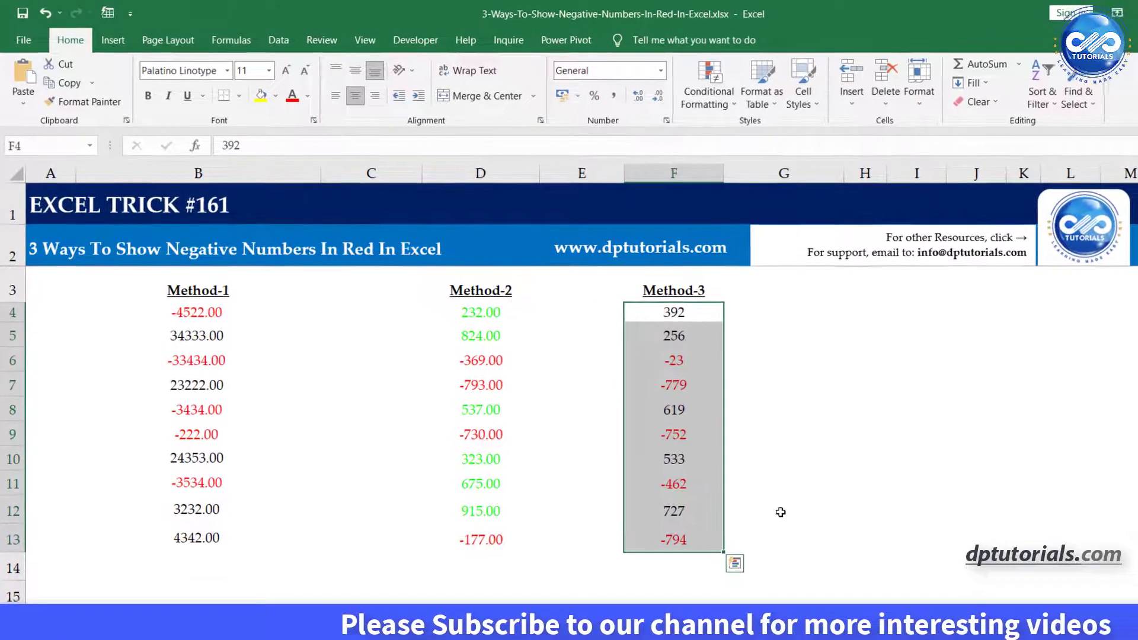
# Add a second 'cells that contain' rule for values greater than 0 with green font.
pyautogui.click(726, 109)
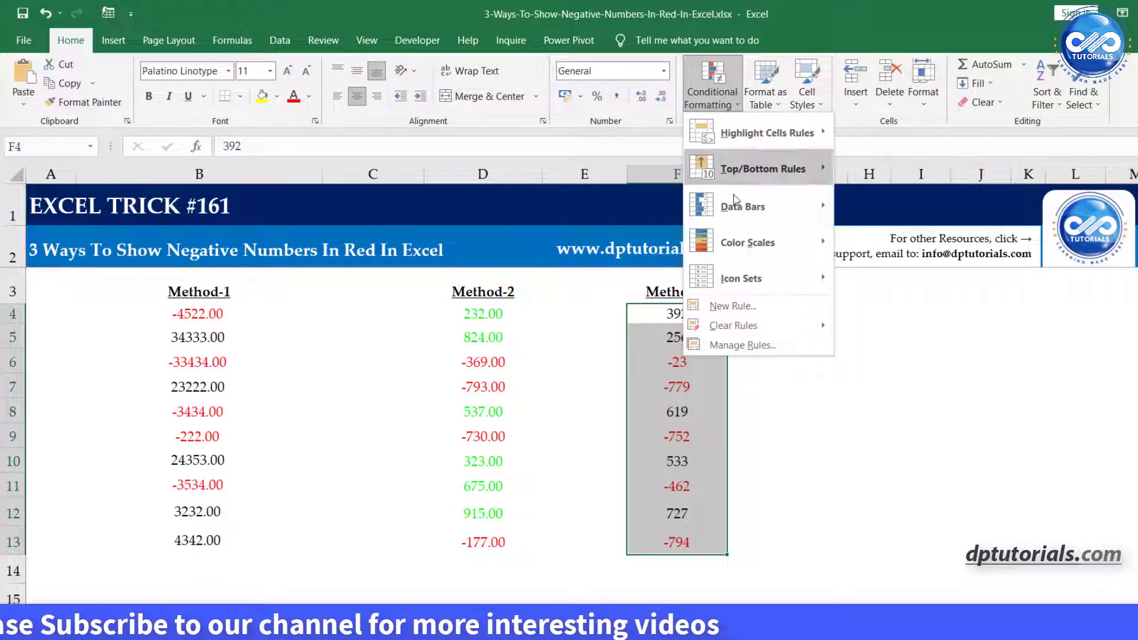
pyautogui.click(770, 309)
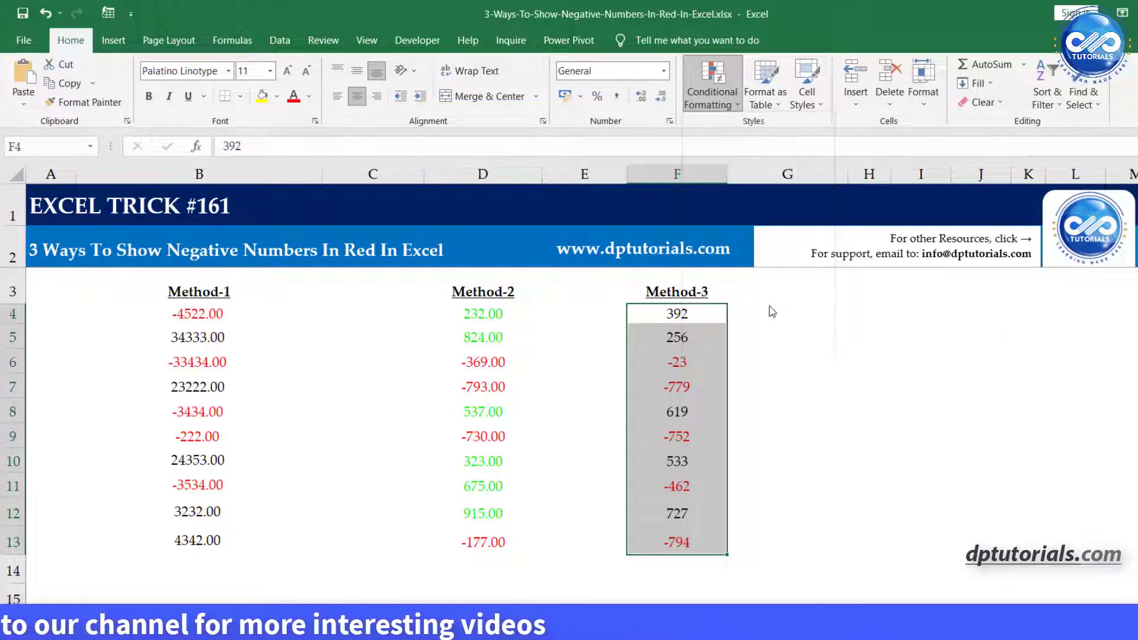
pyautogui.click(836, 247)
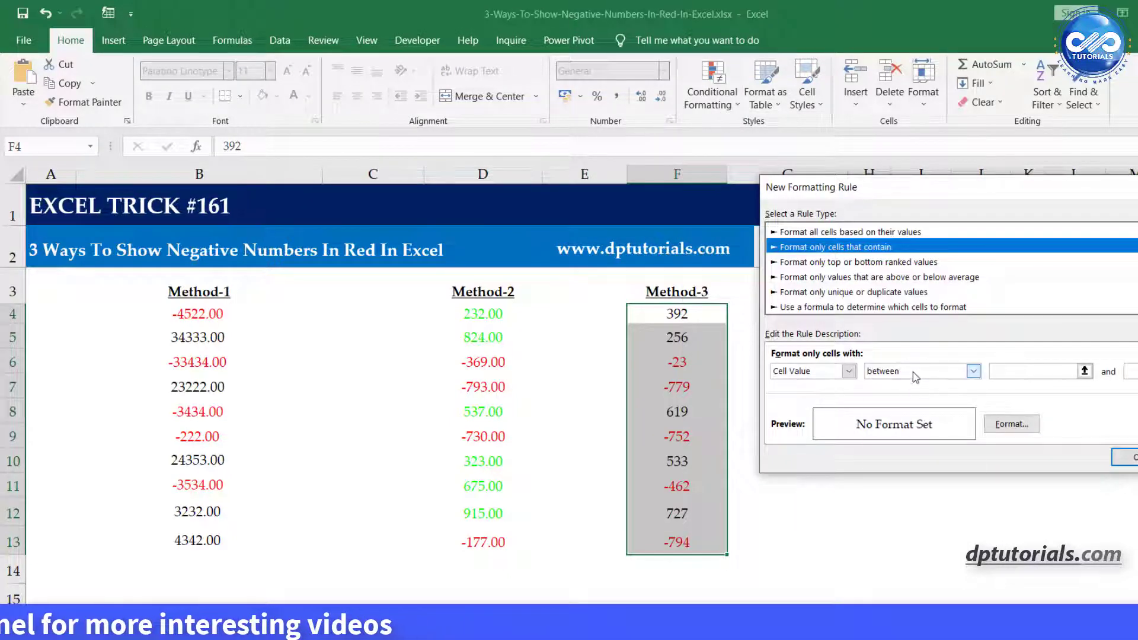
pyautogui.click(913, 372)
pyautogui.click(921, 432)
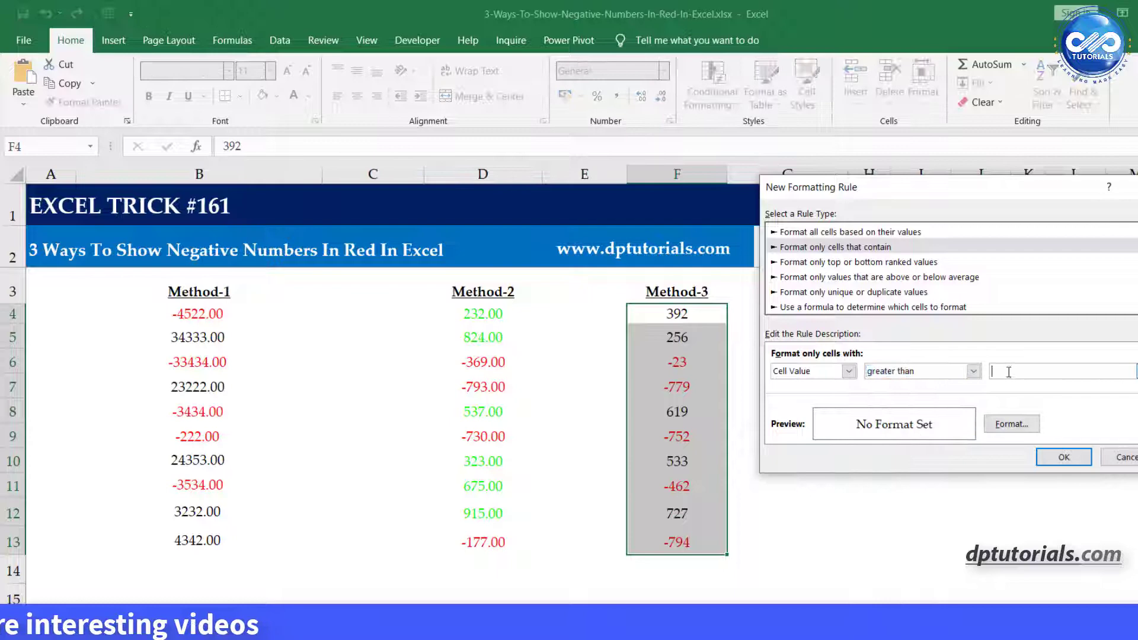
pyautogui.click(1062, 372)
pyautogui.write('0')
pyautogui.click(1010, 424)
pyautogui.click(1033, 274)
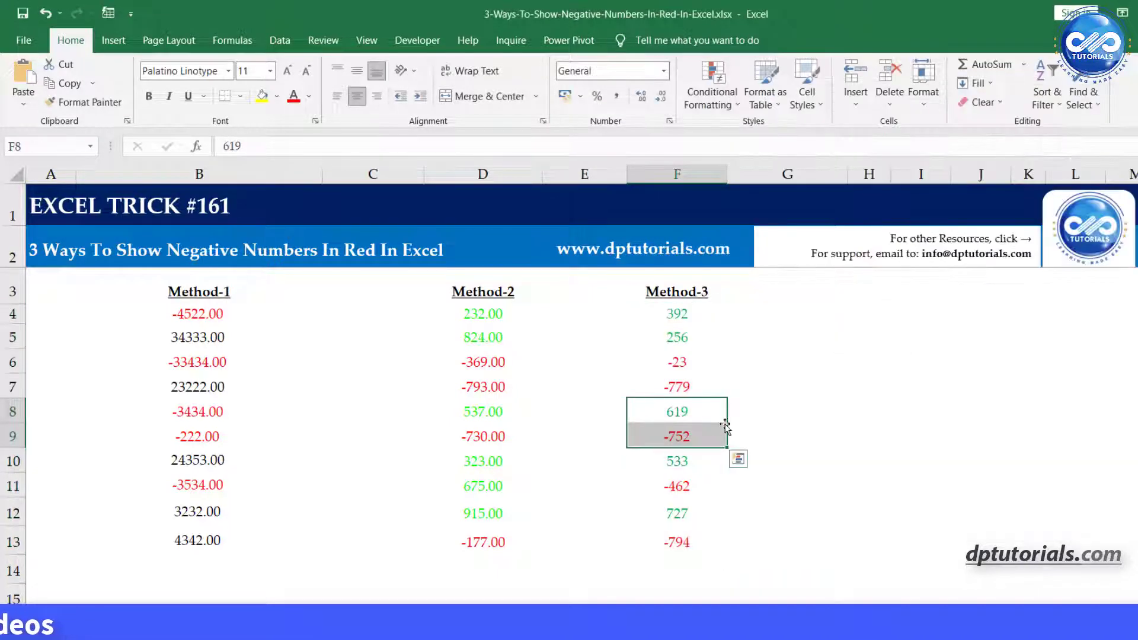
# Change Method-3's 619 to -255 and Method-2's 323 to -2556 to test the colouring.
pyautogui.press('F2')
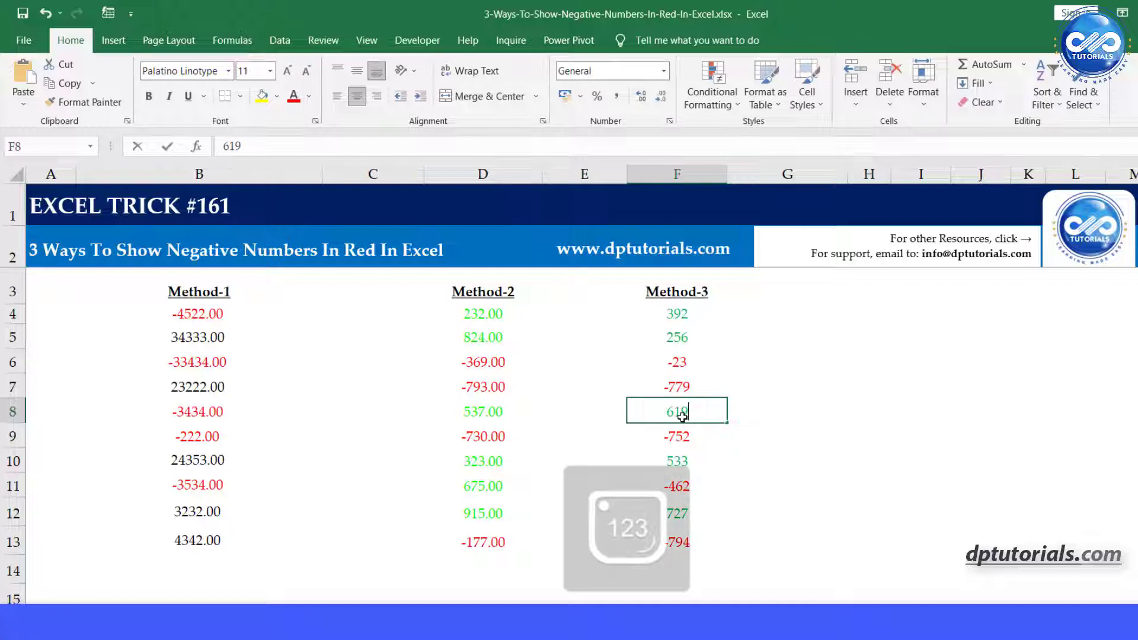
pyautogui.write('-255')
pyautogui.press('Return')
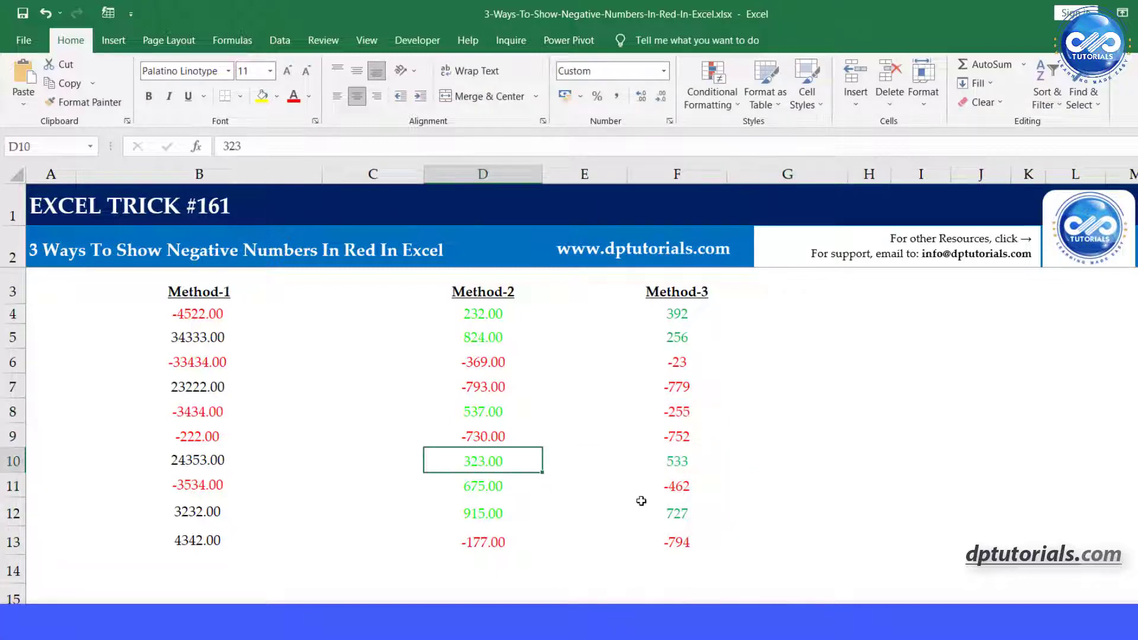
pyautogui.write('-2556')
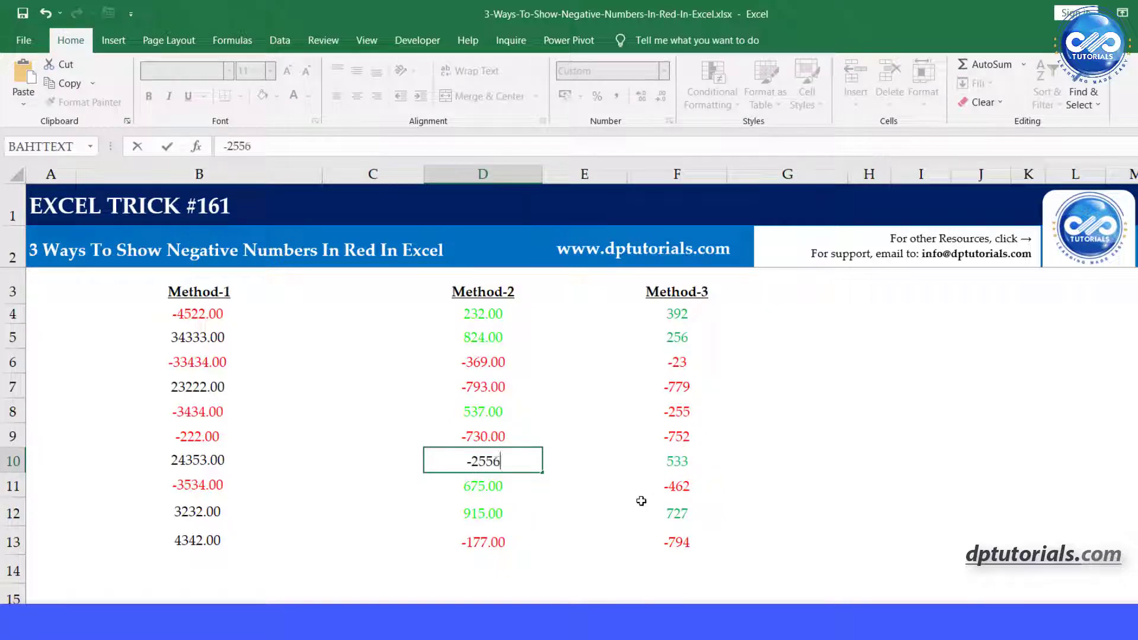
pyautogui.write('-2,556')
pyautogui.press('Return')
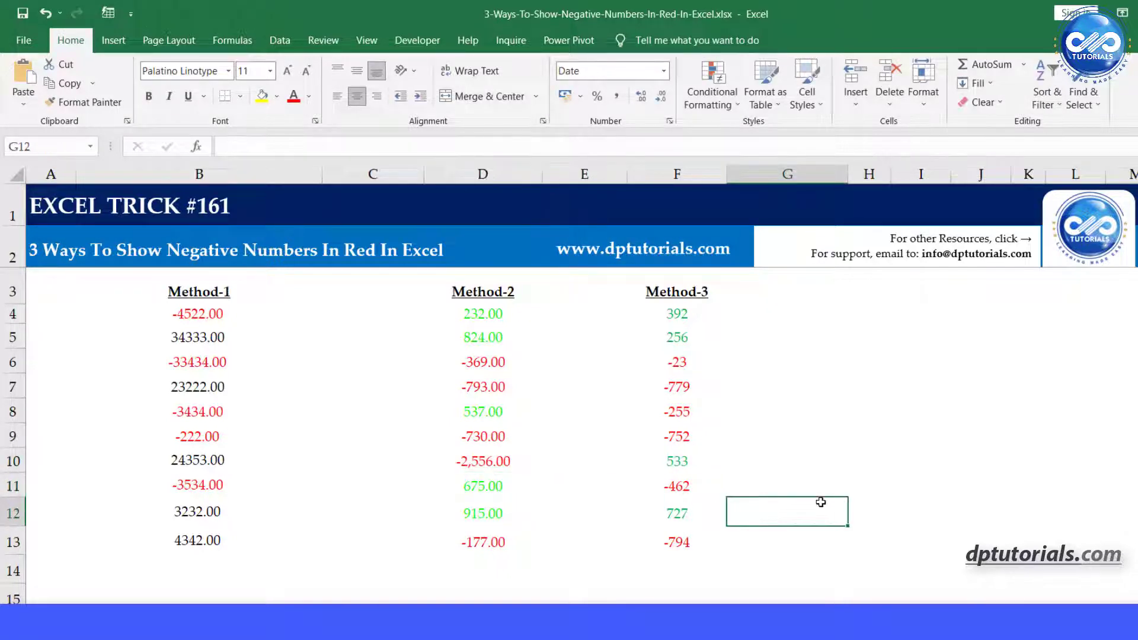